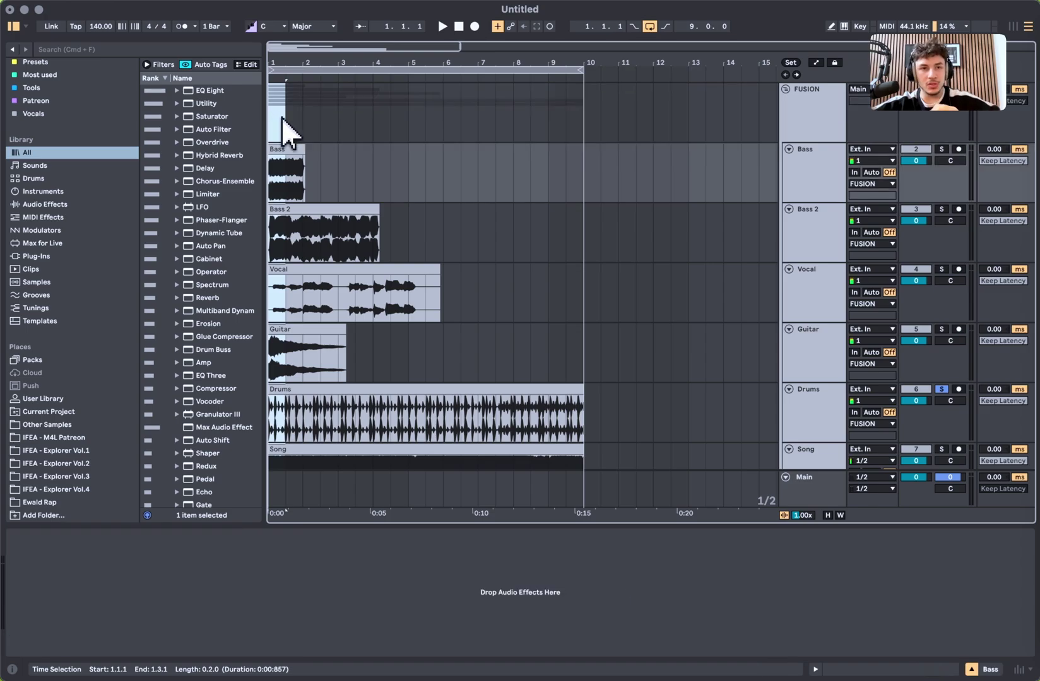
Select the FUSION group, then the Bass clip in the arrangement
left_click(280, 117)
scroll(303, 135, "up", 5)
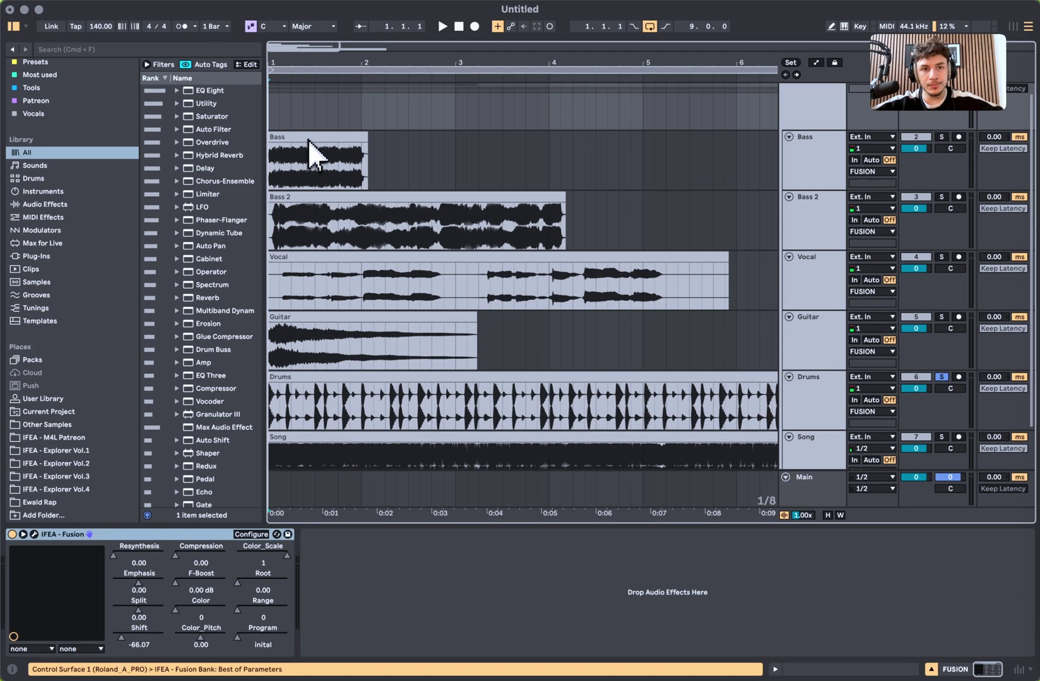
scroll(311, 158, "down", 2)
scroll(317, 182, "up", 1)
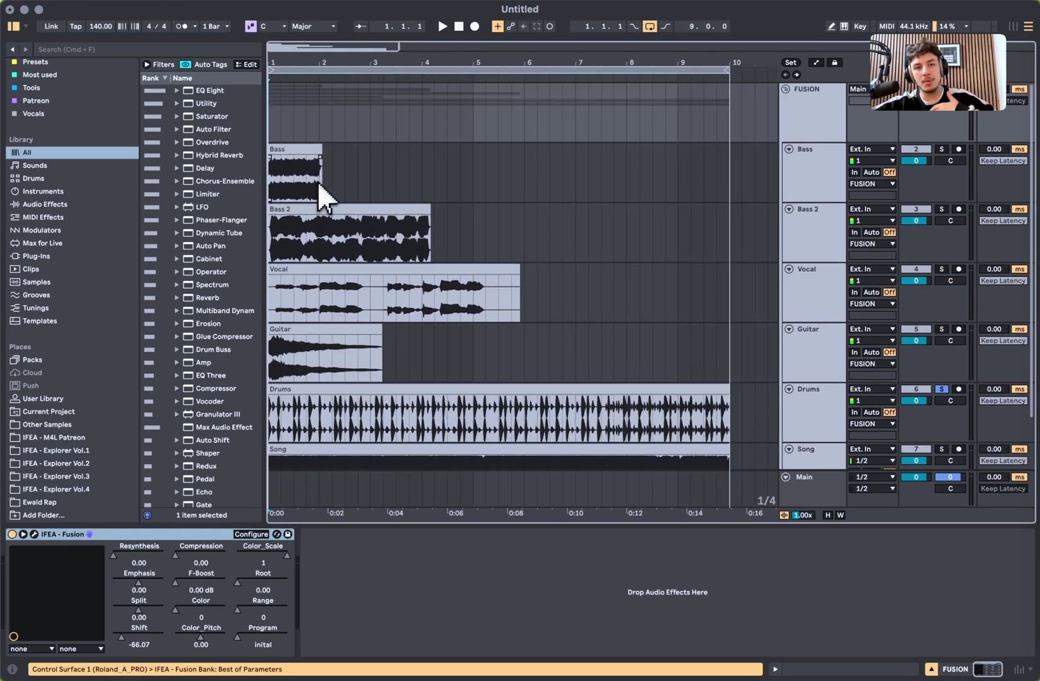
scroll(291, 158, "up", 2)
left_click(290, 158)
scroll(290, 158, "up", 2)
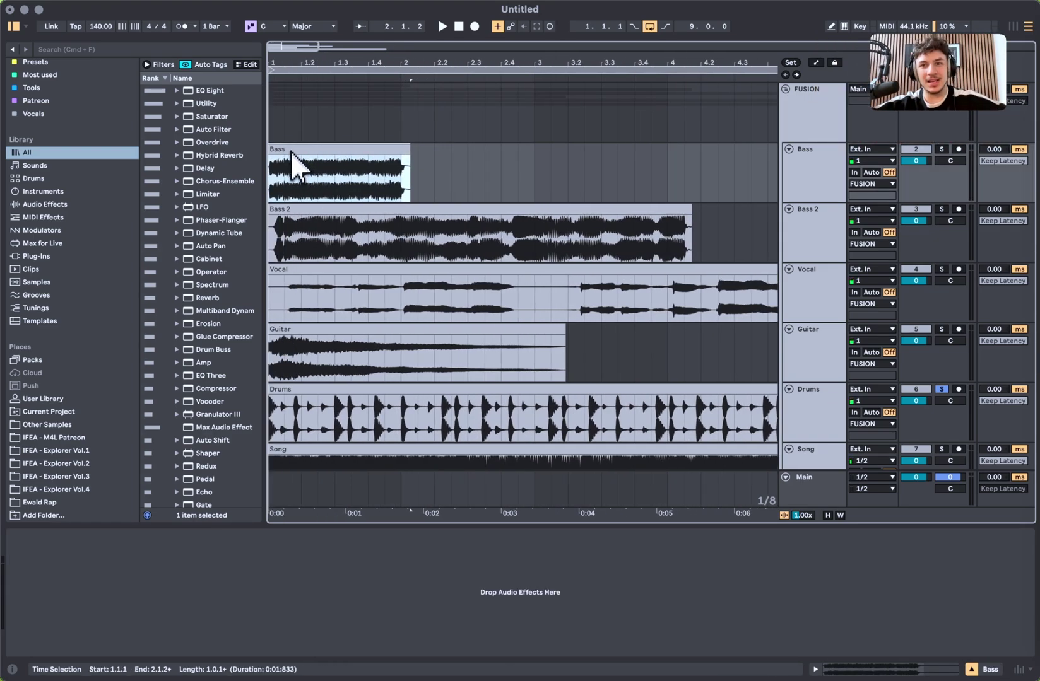
scroll(290, 158, "down", 3)
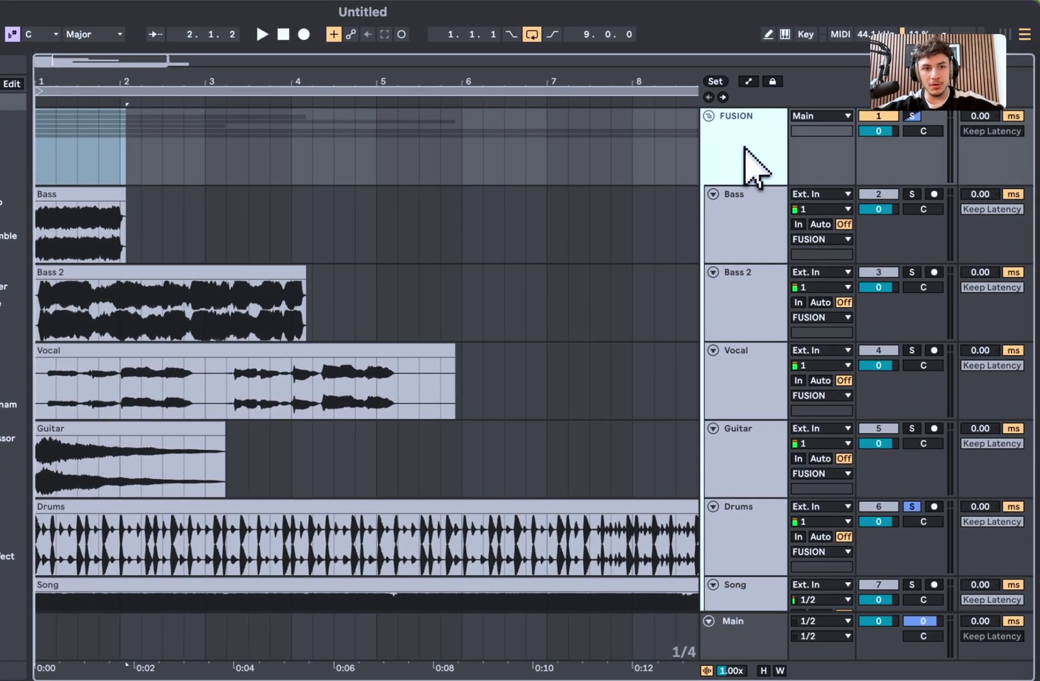
Select the Bass track and reveal the IFEA - Fusion device parameters
left_click(748, 194)
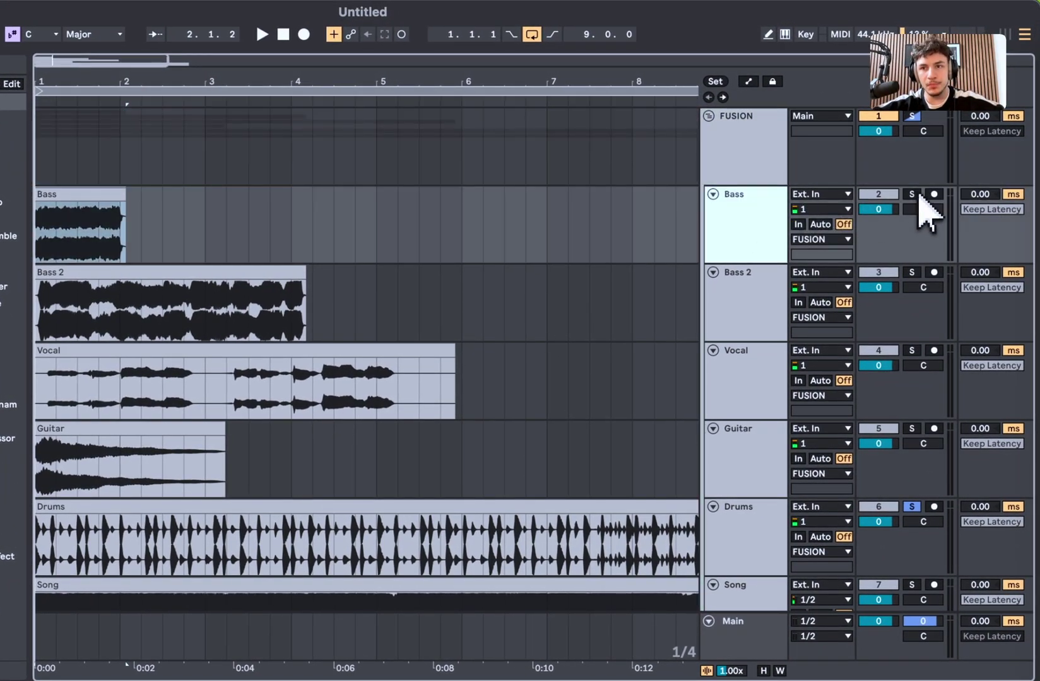
left_click(794, 162)
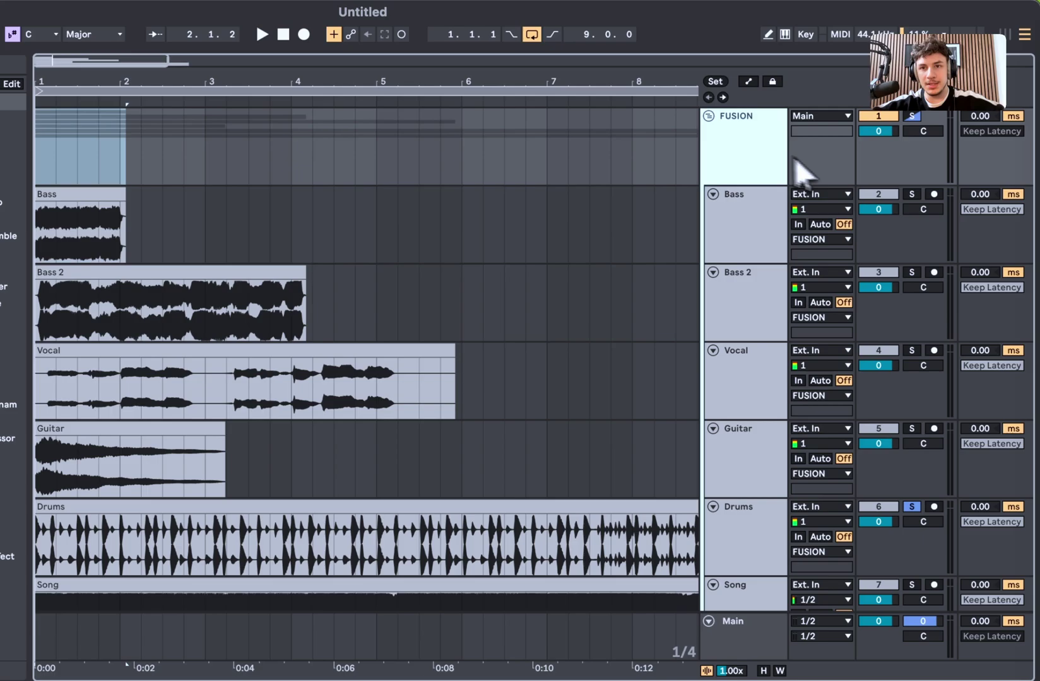
left_click(905, 201)
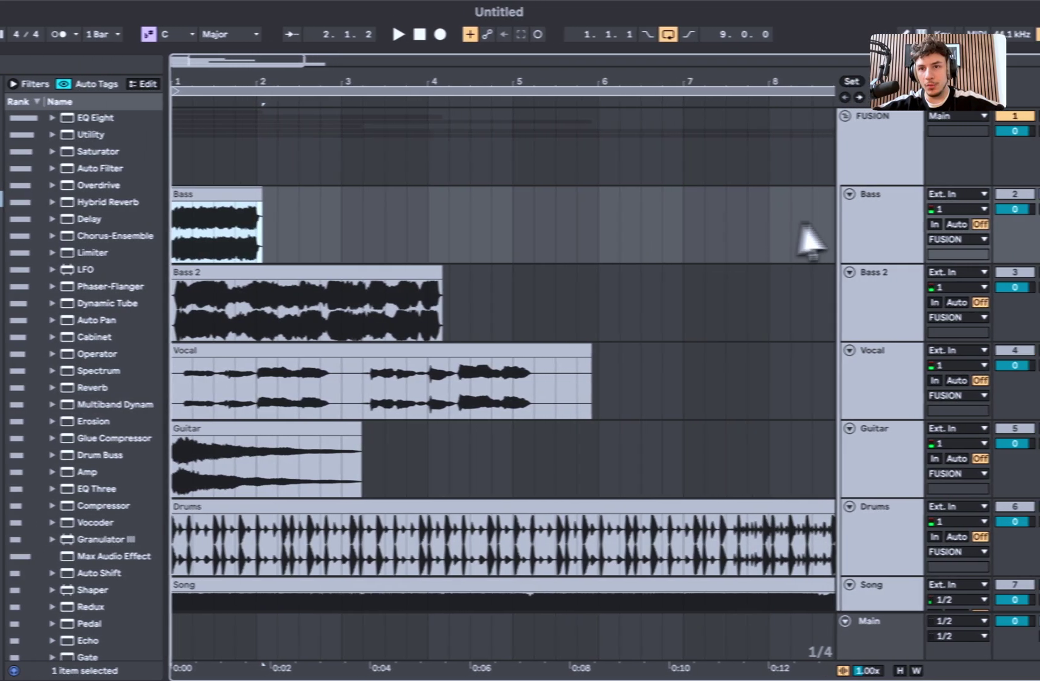
key("shift+Tab")
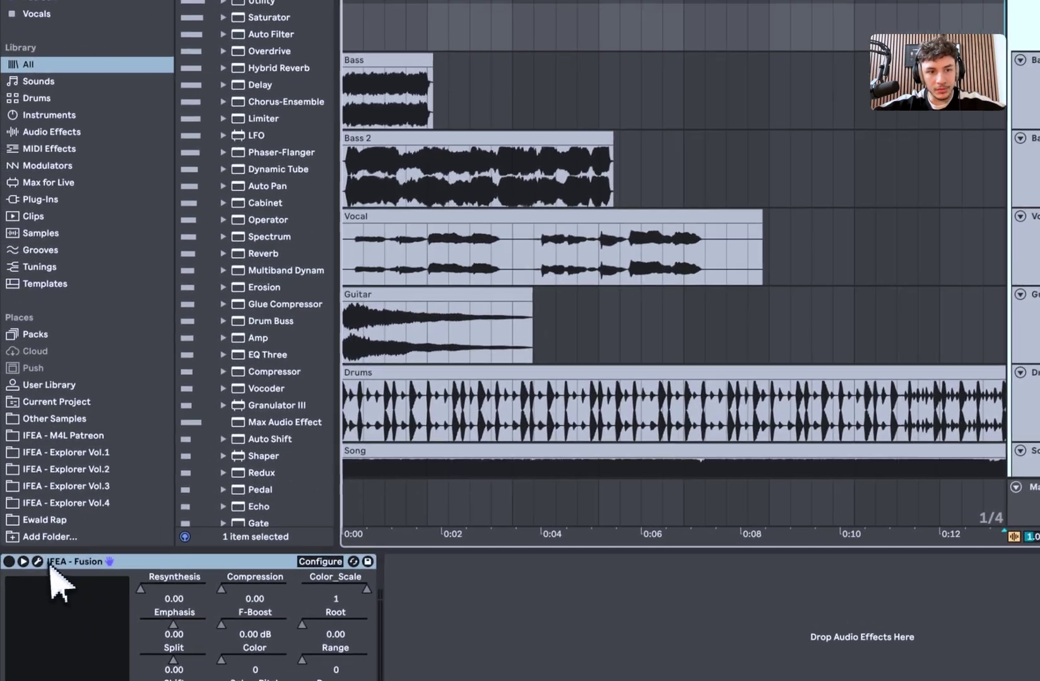
Switch the IFEA - Fusion device on
left_click(15, 547)
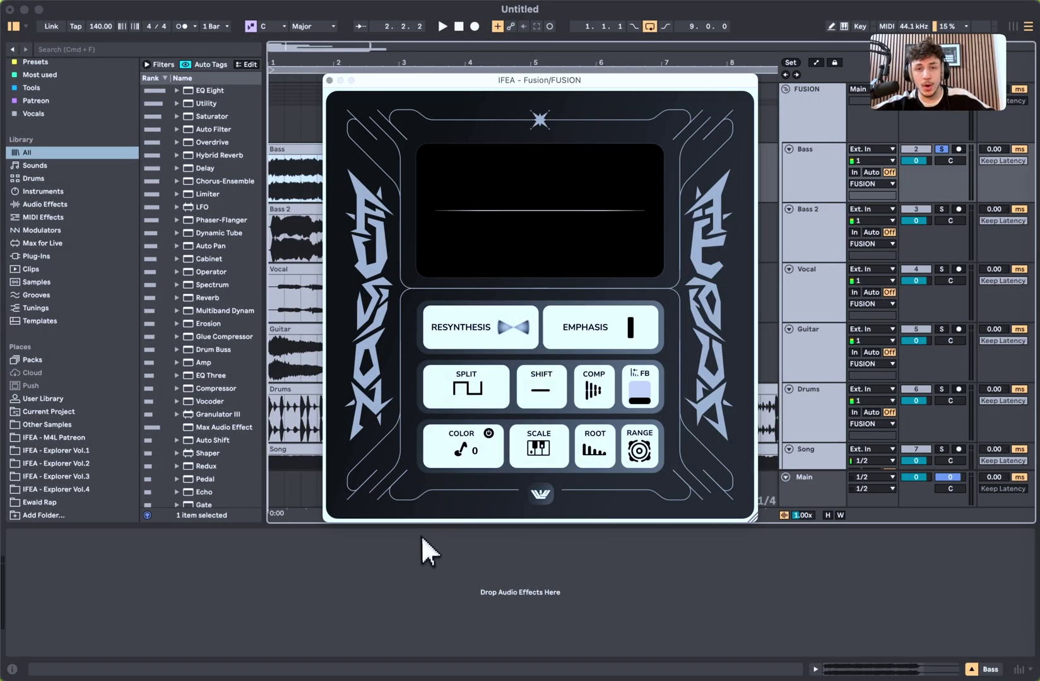
Play the bass through Fusion, switch Split to another mode, and play it again to compare
key("space")
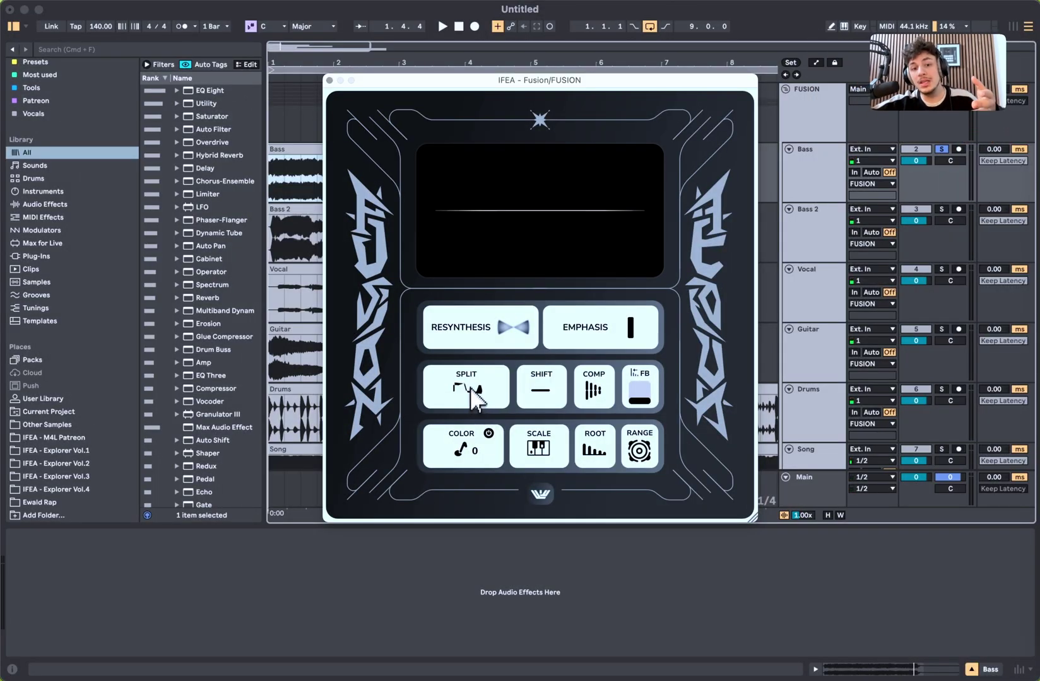
left_click(469, 392)
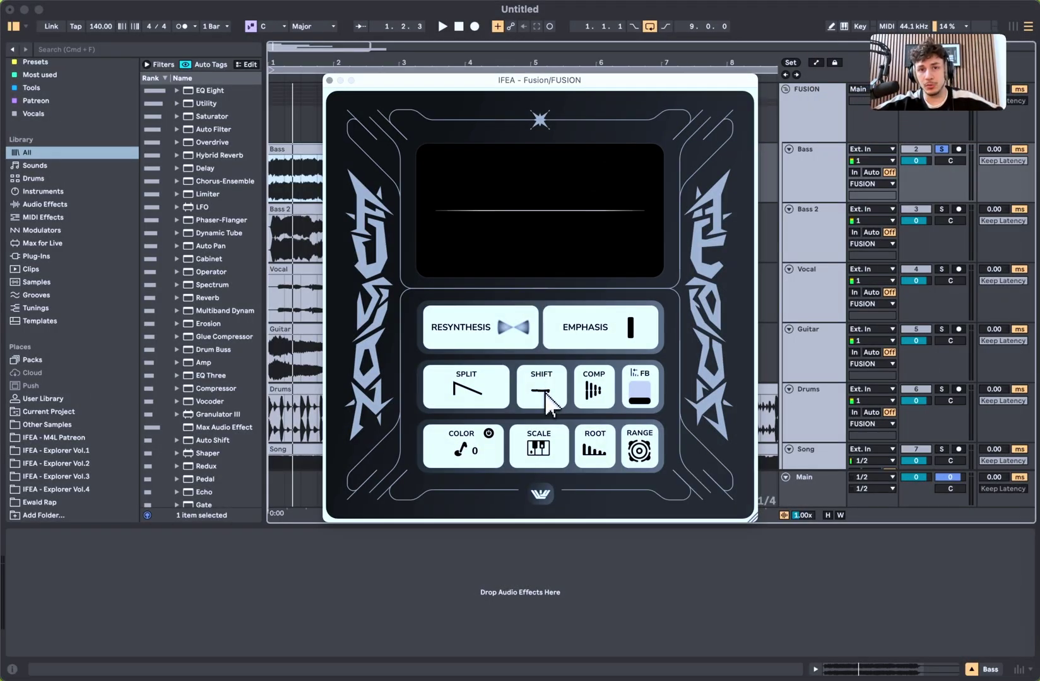
key("space")
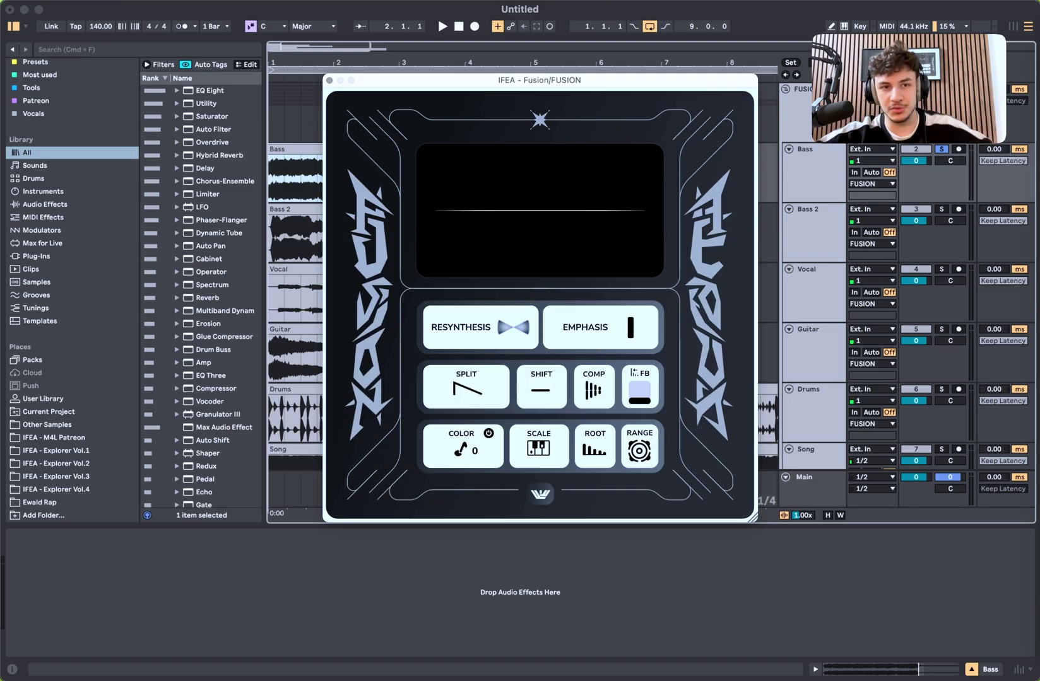
Play the soloed bass through Fusion again
key("space")
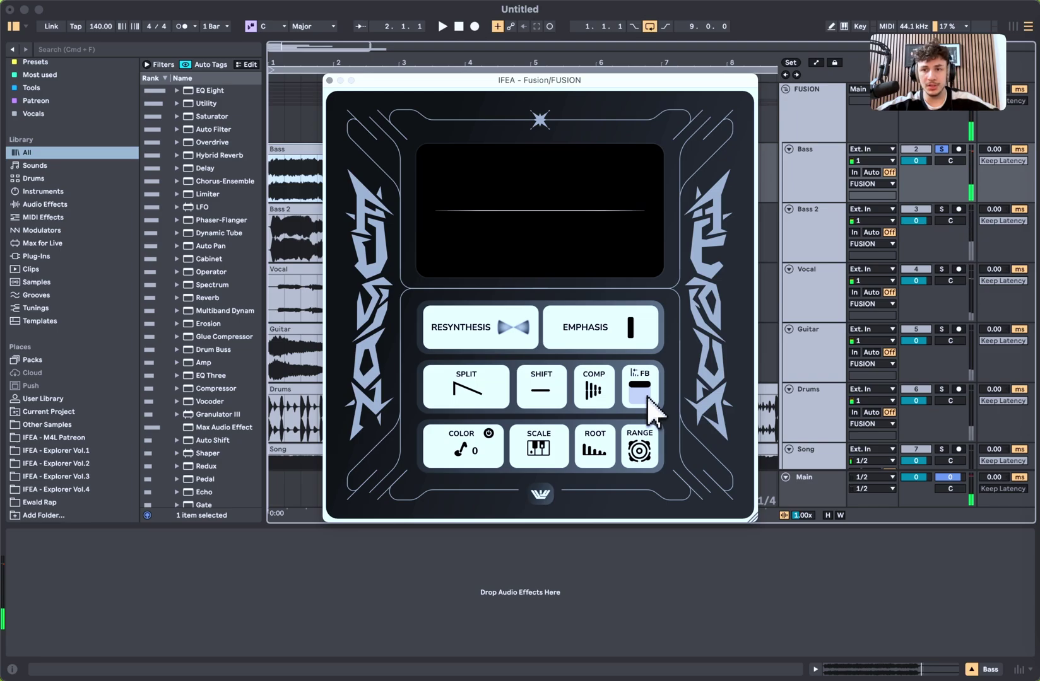
Drop FB to its minimum, then sweep Color up to 5.00 and back down while auditioning the bass
left_click_drag(644, 394, 632, 441)
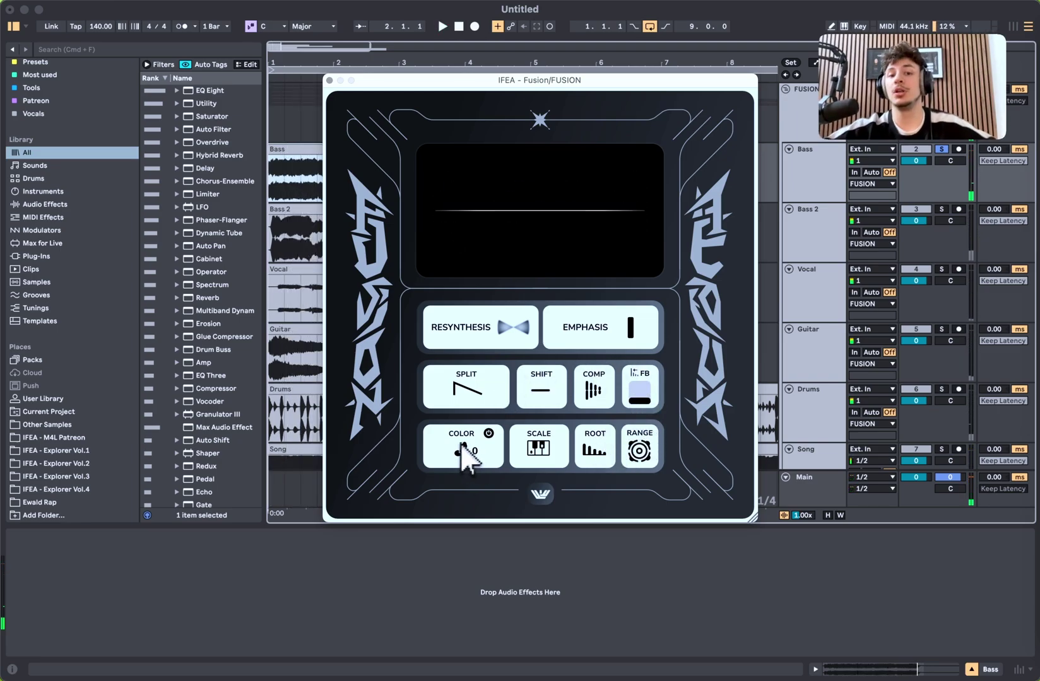
left_click_drag(460, 444, 491, 443)
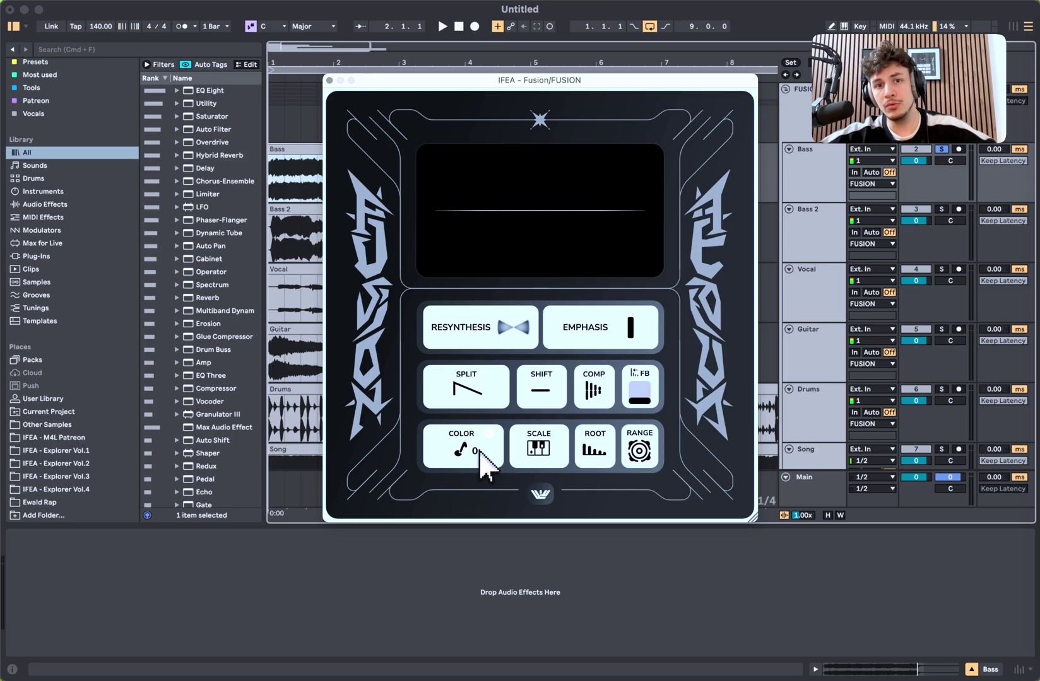
left_click_drag(480, 460, 475, 452)
key("space")
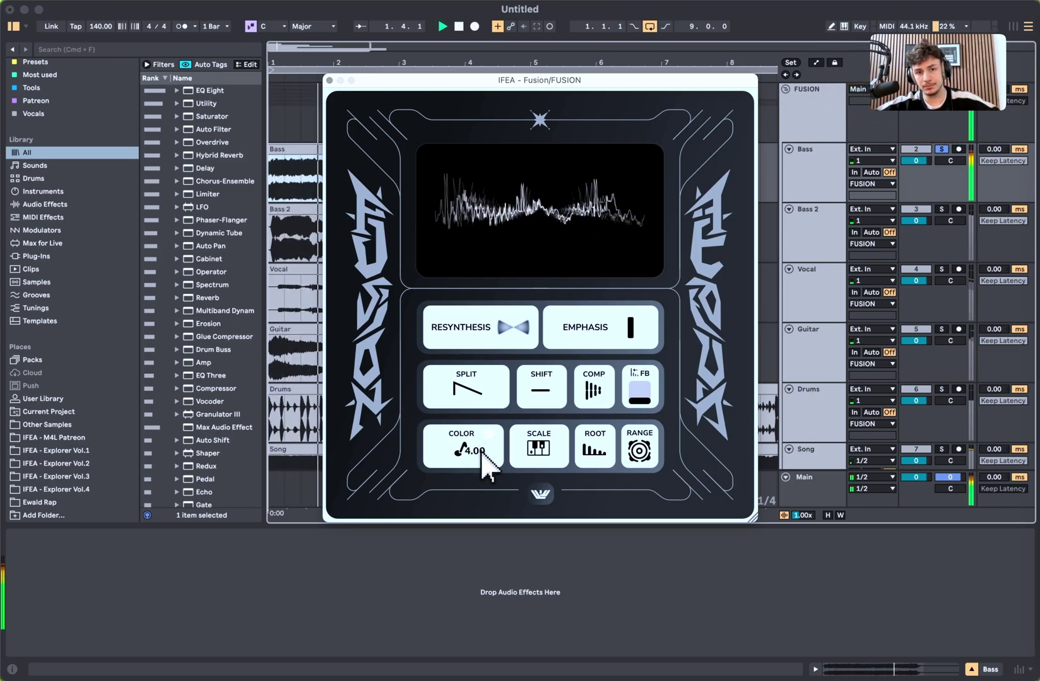
mouse_move(480, 452)
left_mouse_down()
mouse_move(476, 469)
mouse_move(478, 450)
left_mouse_up()
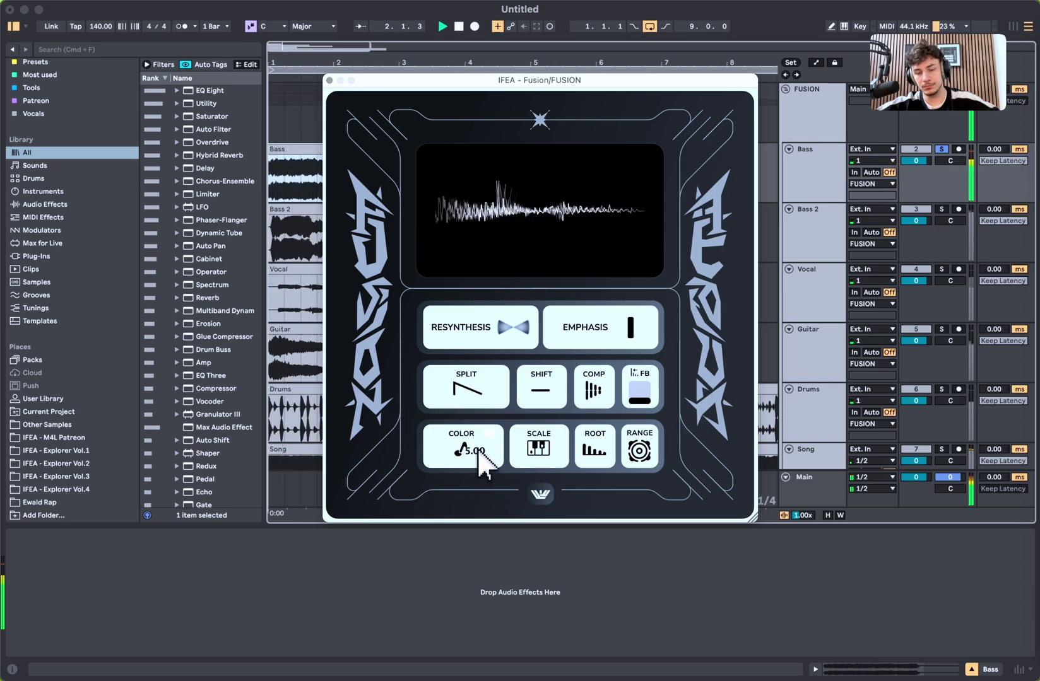
key("space")
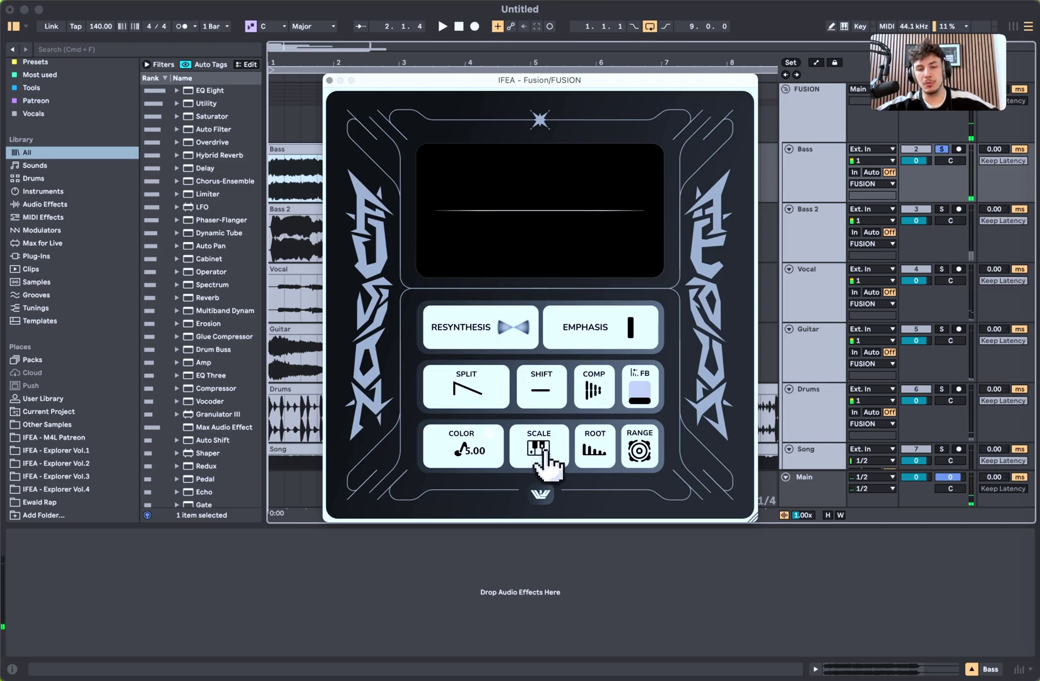
key("space")
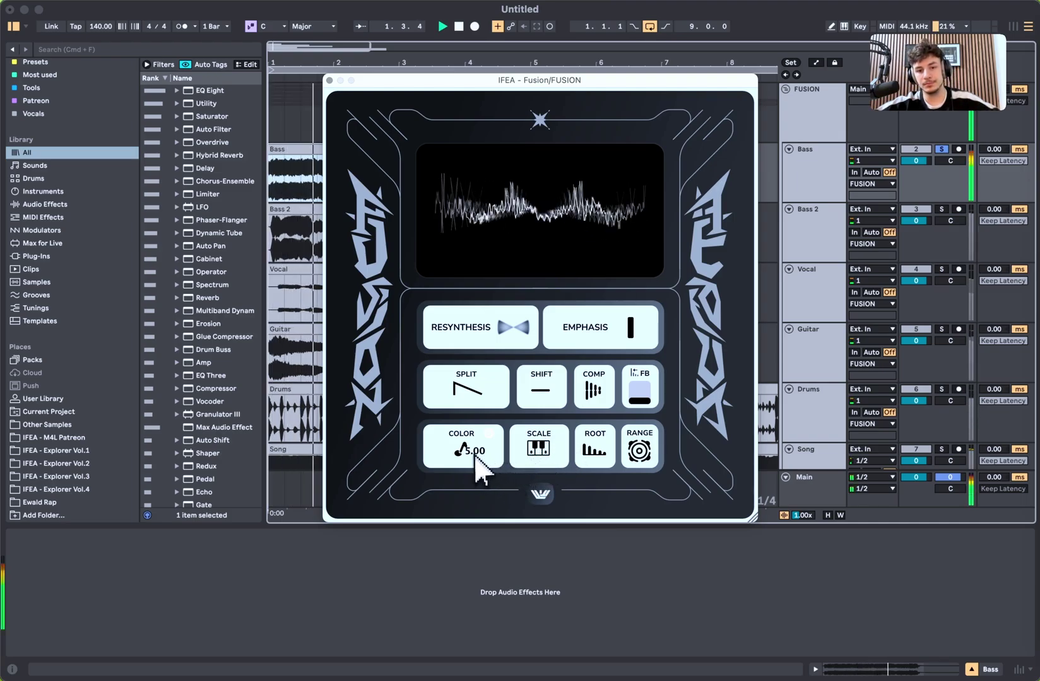
left_click_drag(469, 451, 470, 461)
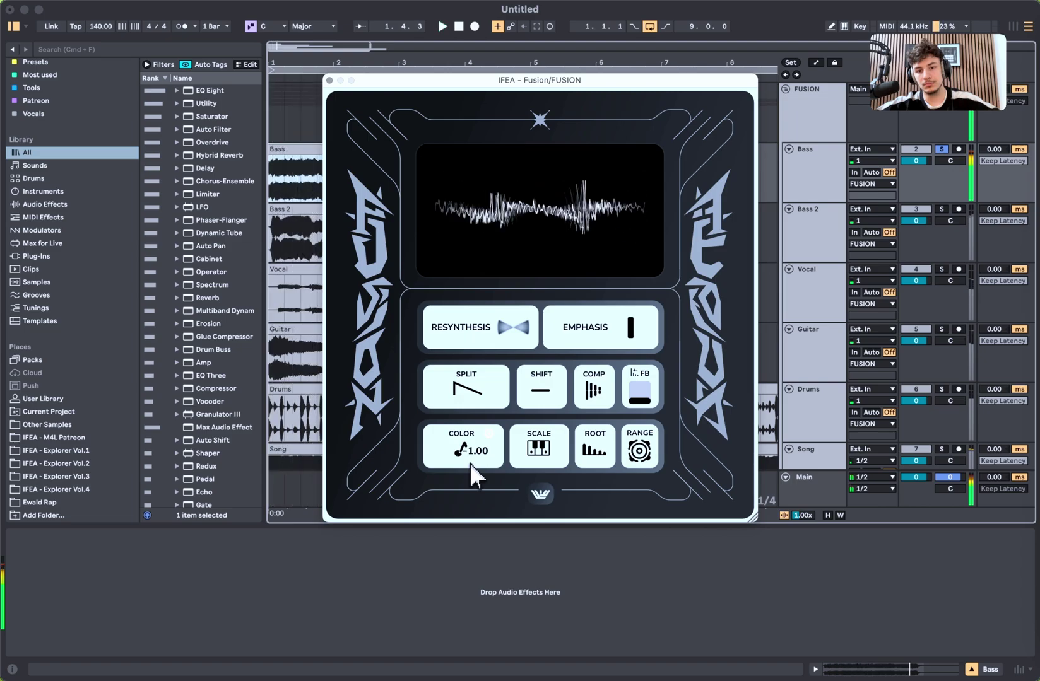
key("space")
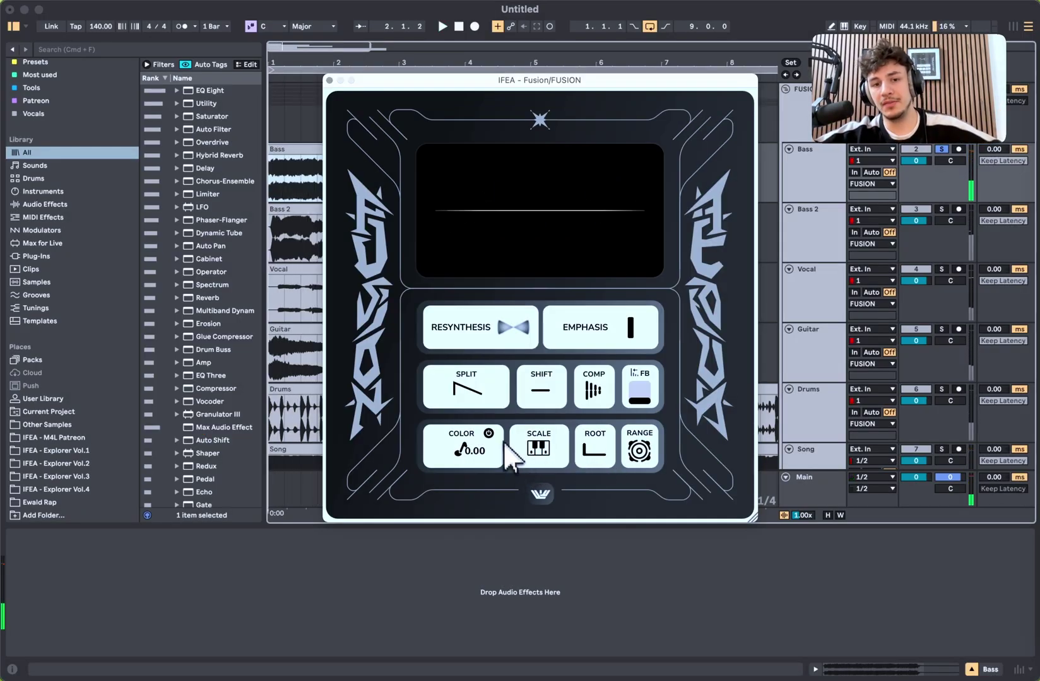
While playing, cycle Split from square through zigzag to the downward ramp, and change the Root shape
left_click(474, 393)
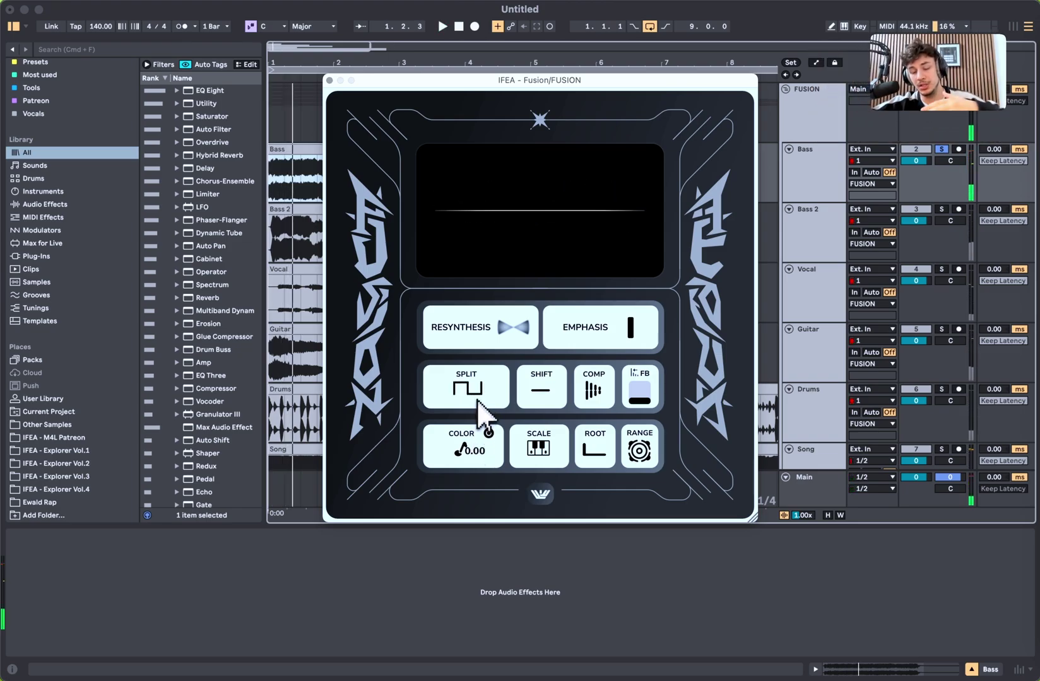
key("space")
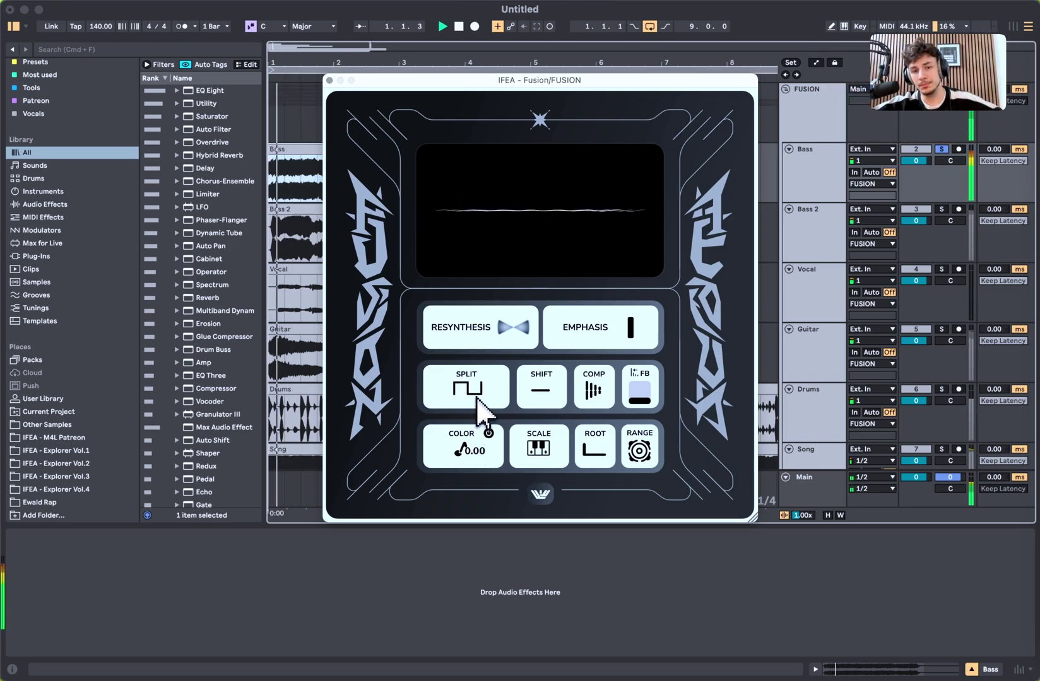
left_click(474, 394)
left_click(474, 396)
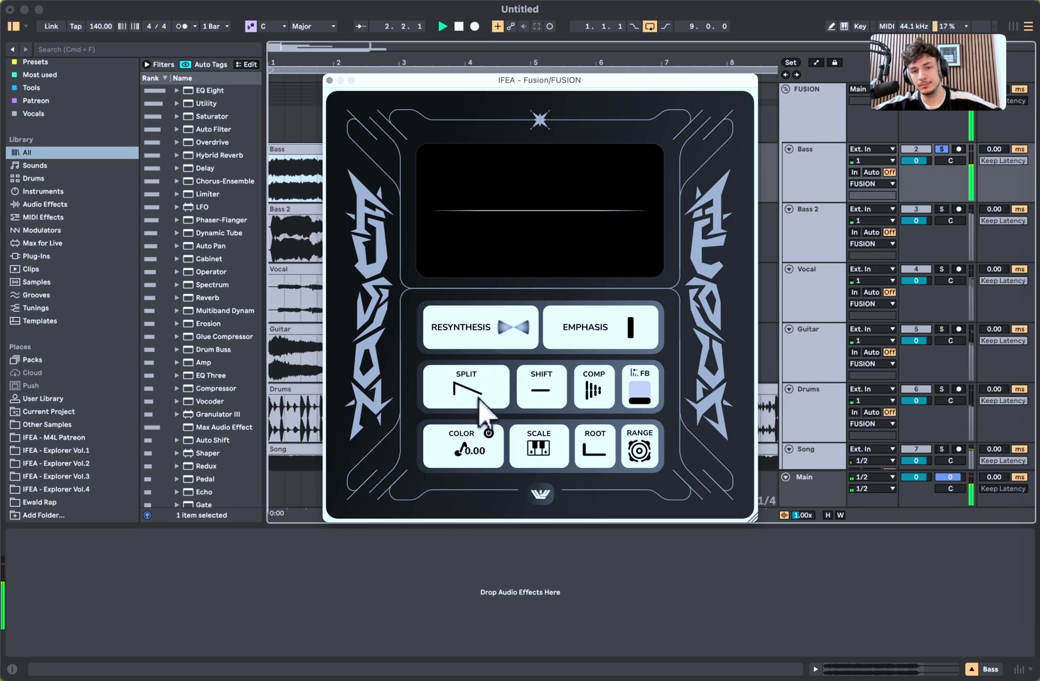
left_click(591, 447)
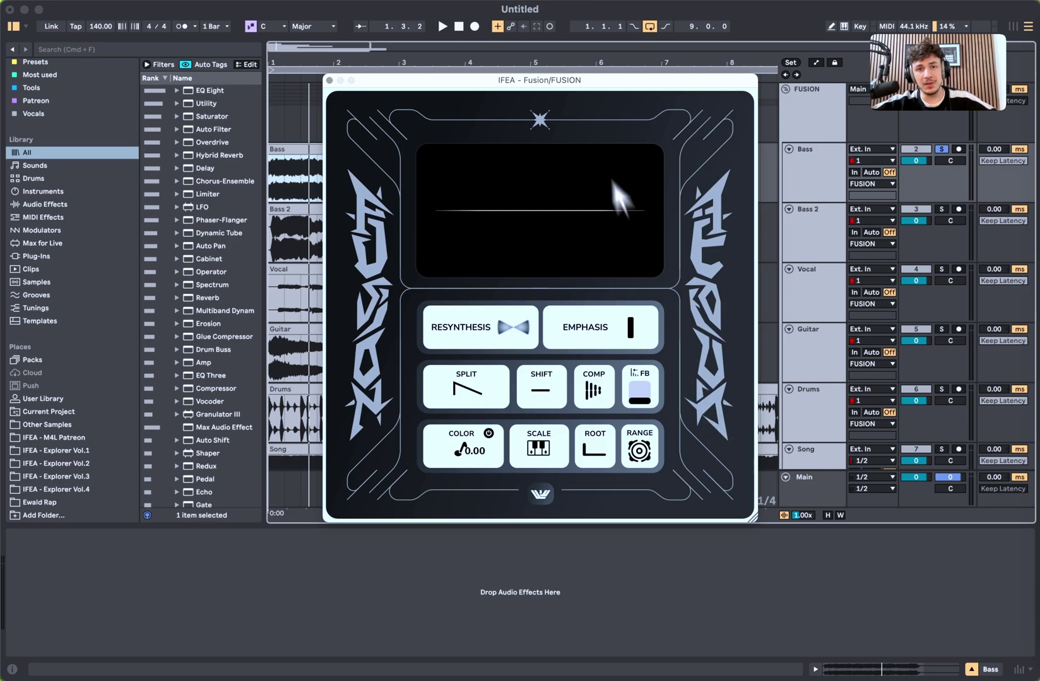
Drag the Fusion window slightly left and up
left_click_drag(580, 85, 543, 79)
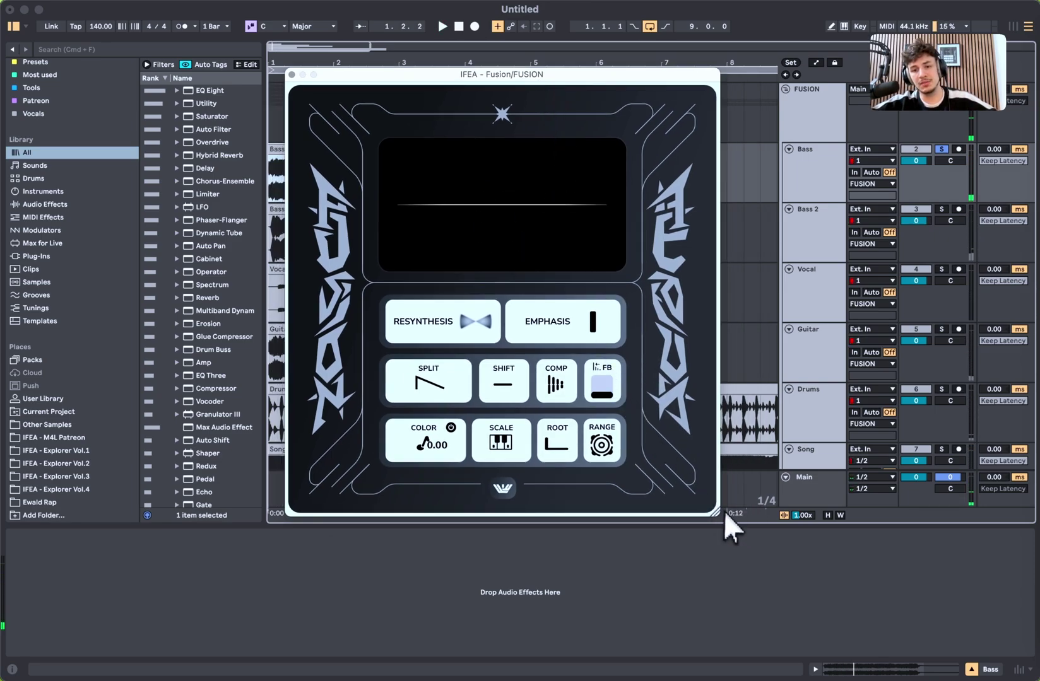
Try resizing the Fusion window and toggle playback on and off
left_click_drag(719, 526, 696, 511)
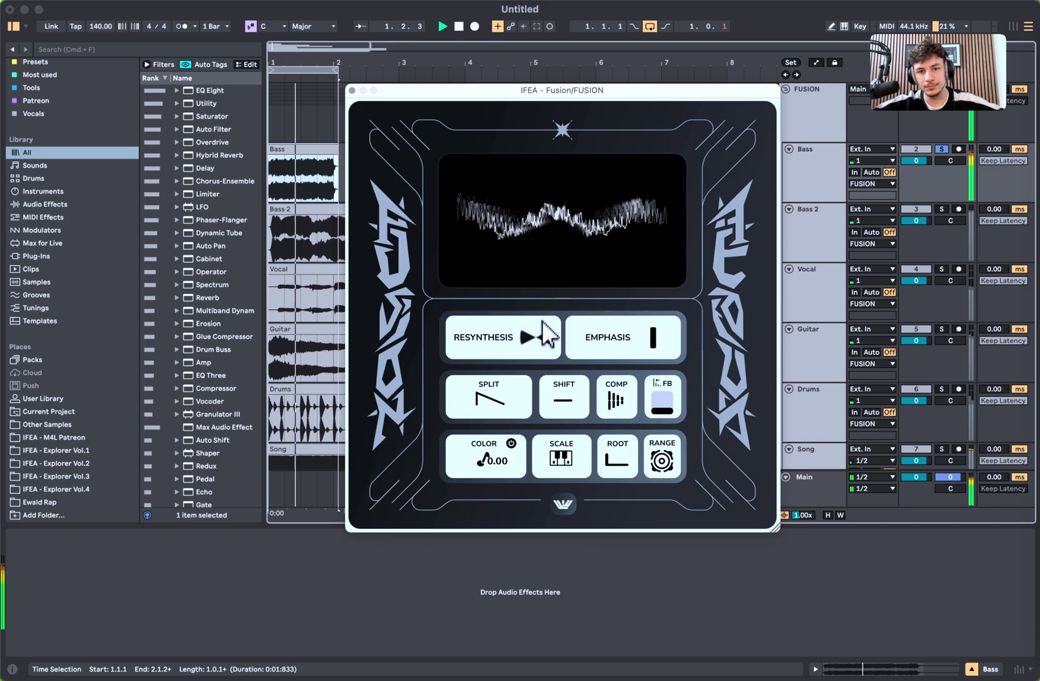
key("space")
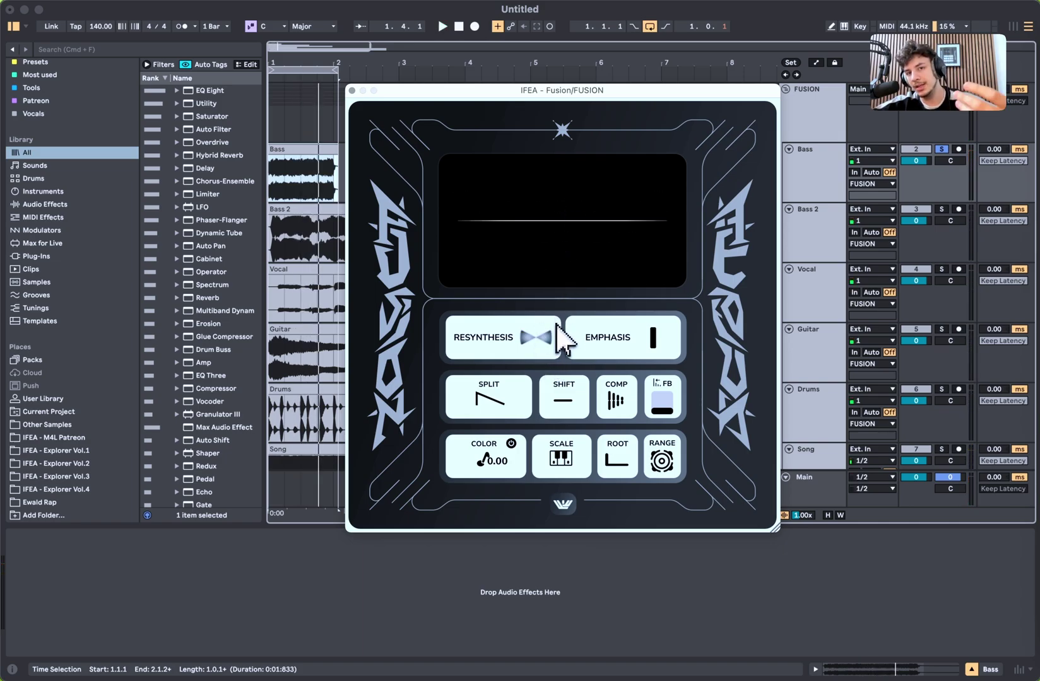
key("space")
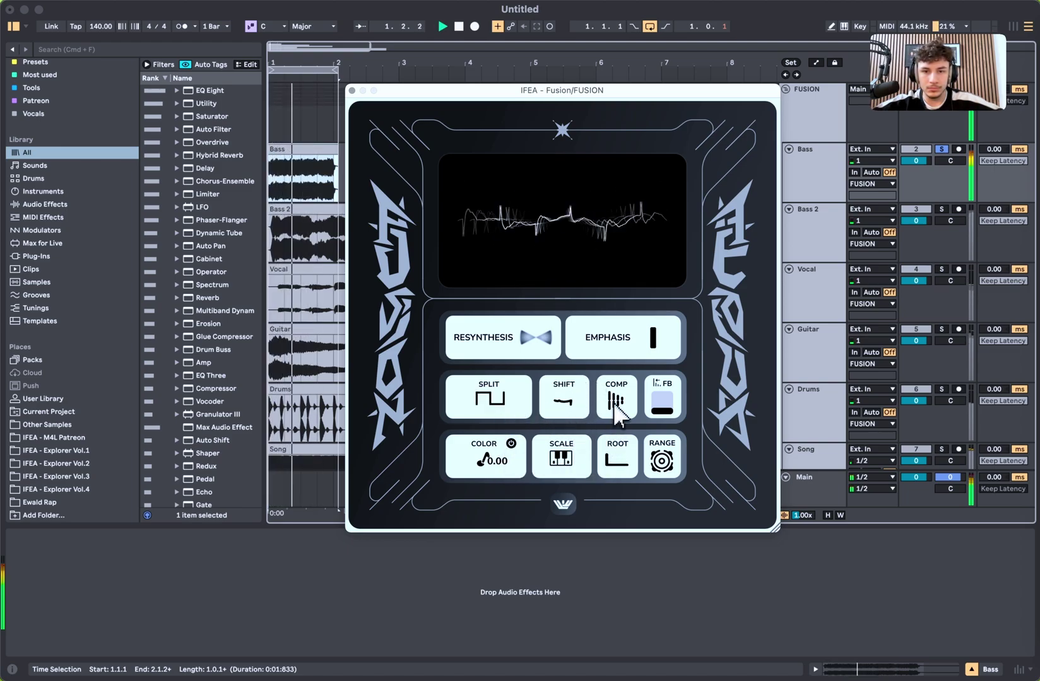
key("space")
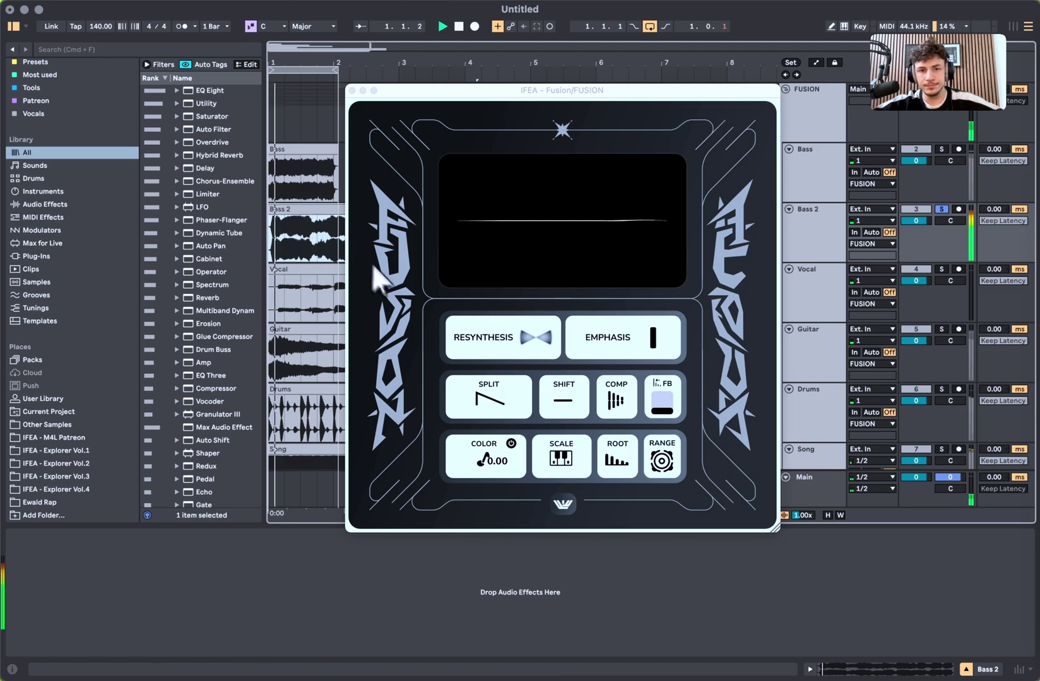
Play Bass 2 and loop bars 1 to 4
key("space")
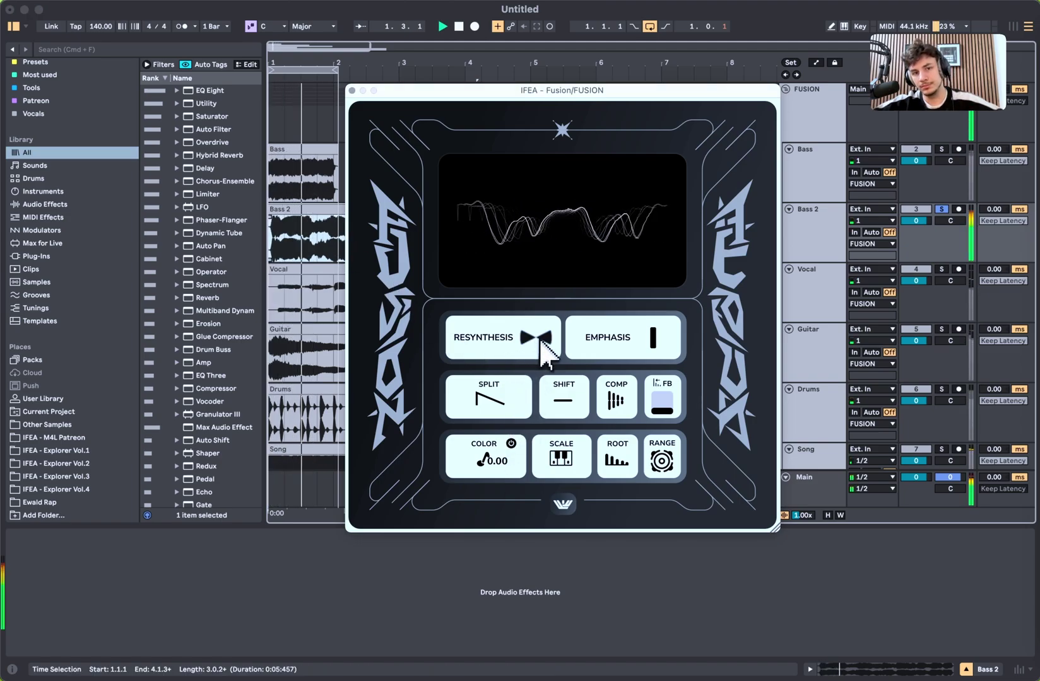
left_click_drag(446, 115, 581, 106)
key("super+l")
Toggle Resynthesis on Bass 2, set Shift to wavy, and cycle Split through square and zigzag back to ramp
left_click(681, 346)
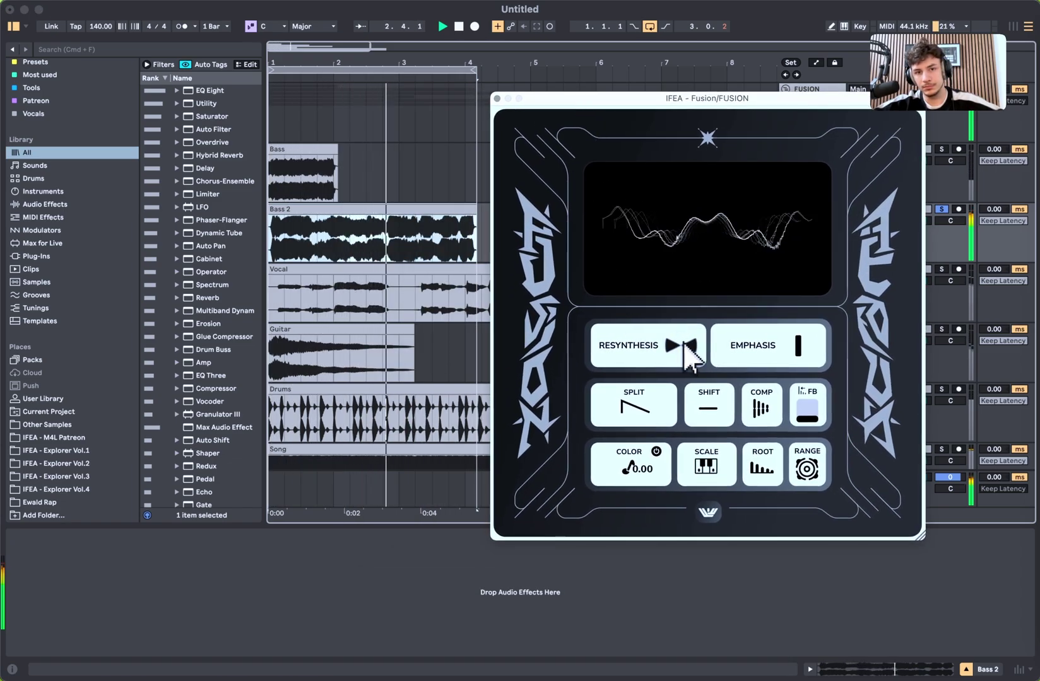
left_click(633, 413)
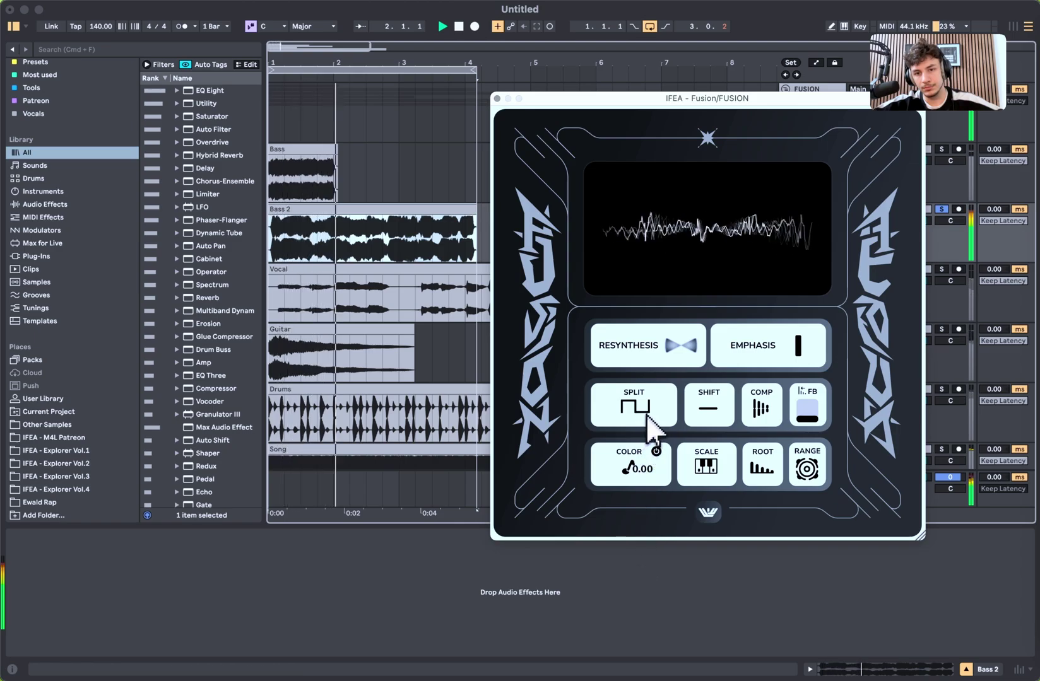
left_click(712, 396)
left_click(712, 410)
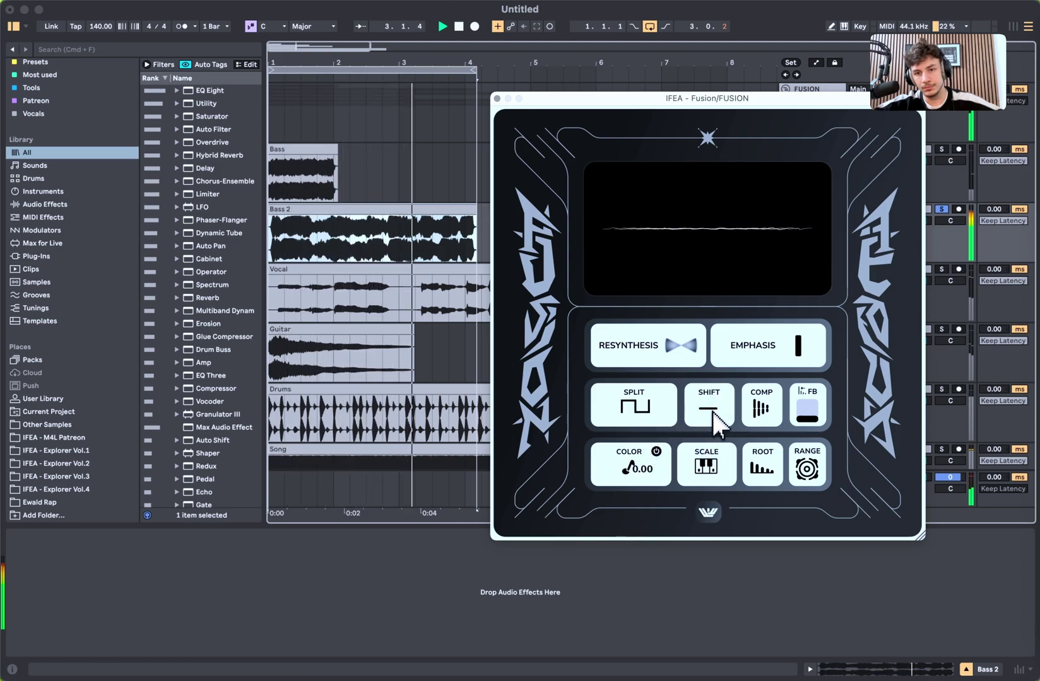
left_click(641, 405)
left_click(646, 422)
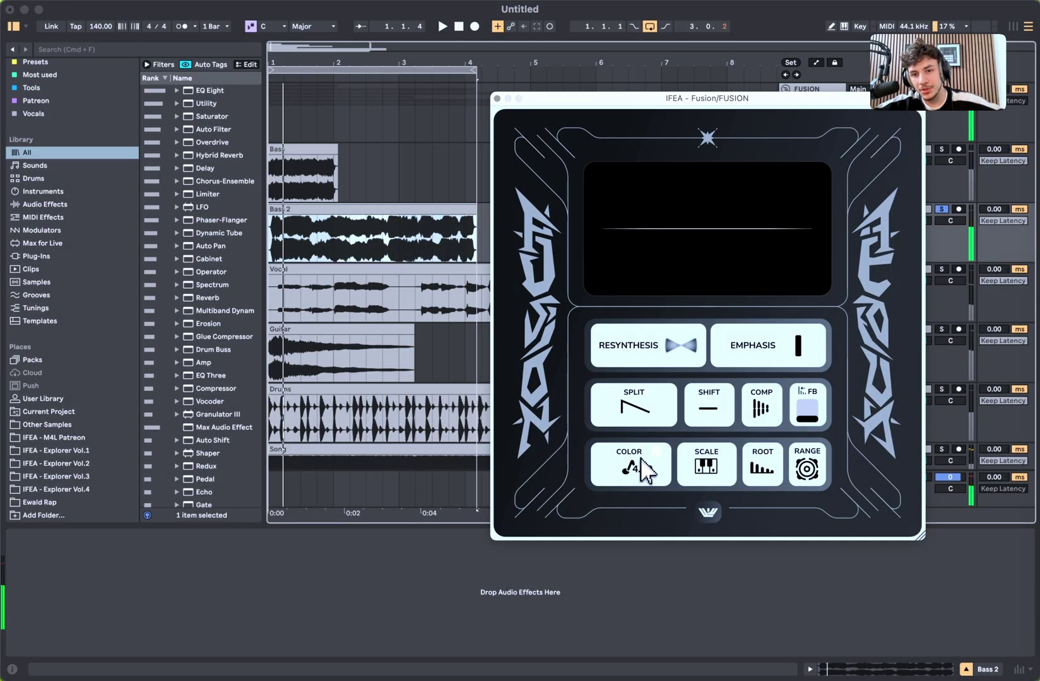
Raise Fusion's Color to 48.00 while Bass 2 plays, then stop playback
key("space")
left_click_drag(644, 470, 643, 464)
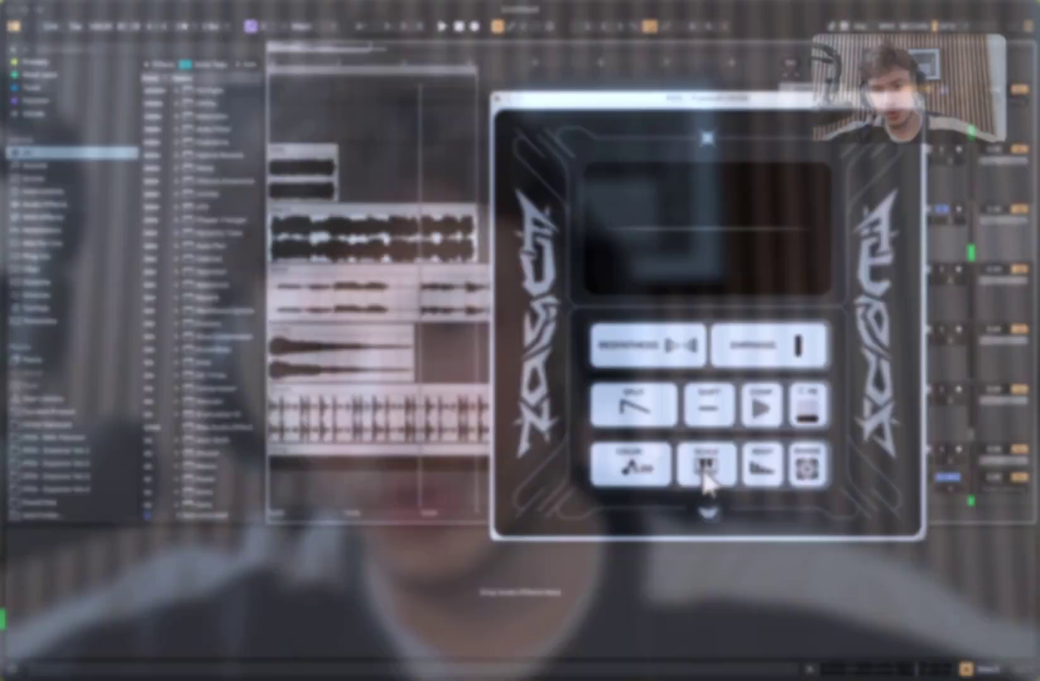
key("space")
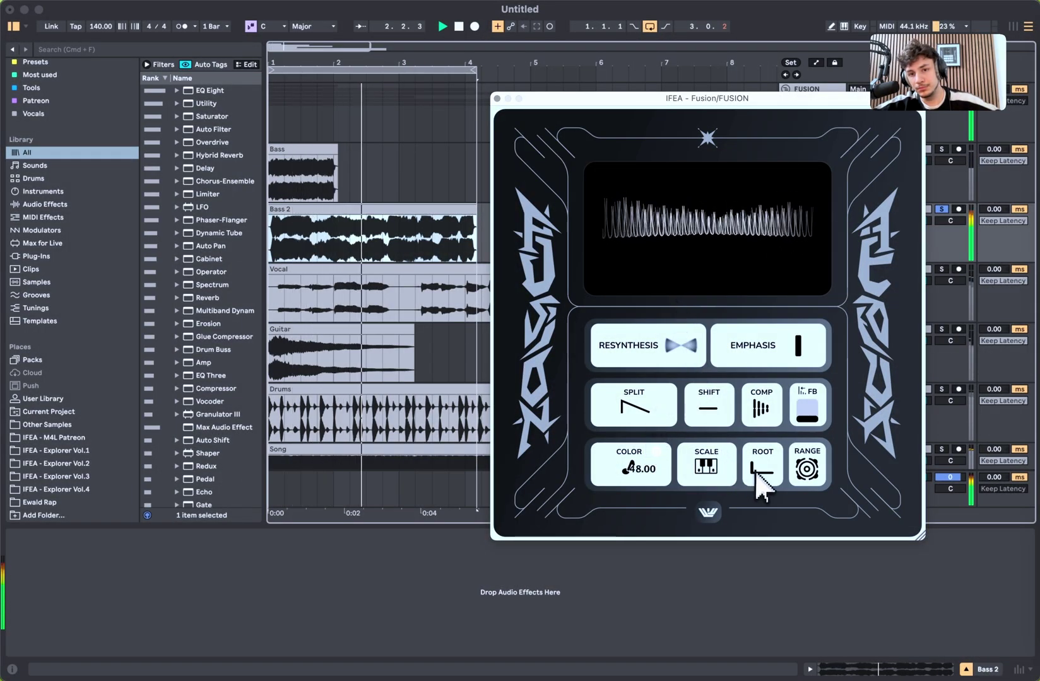
key("space")
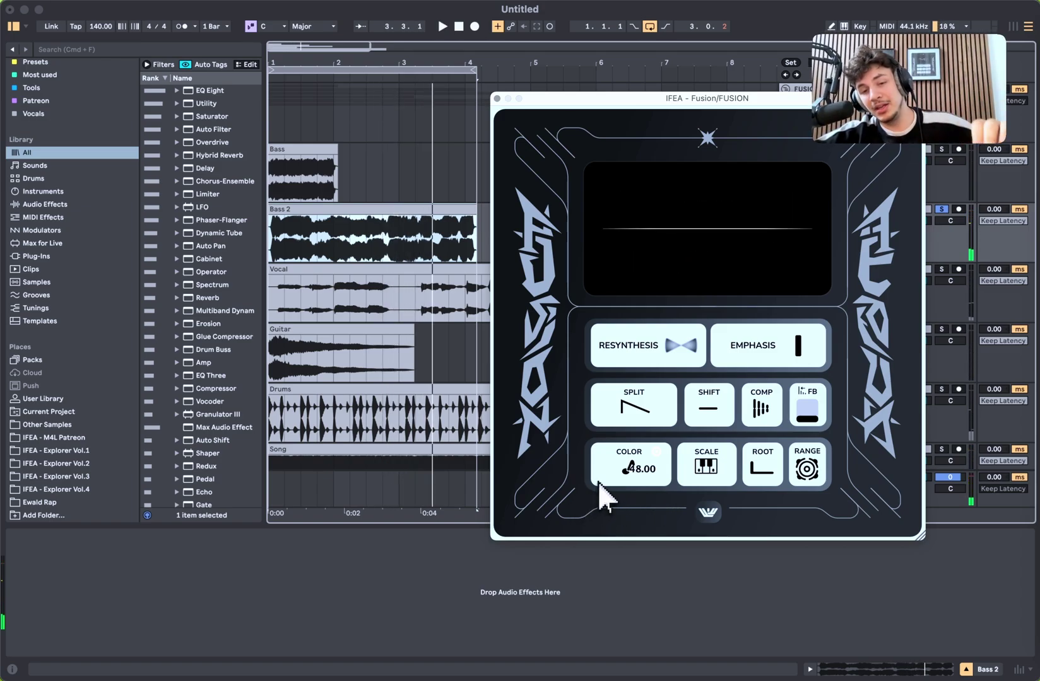
Search the browser for 'obra' and add IFEA - OBRA devices to the FUSION chain
left_click(239, 50)
type("obra")
key("space")
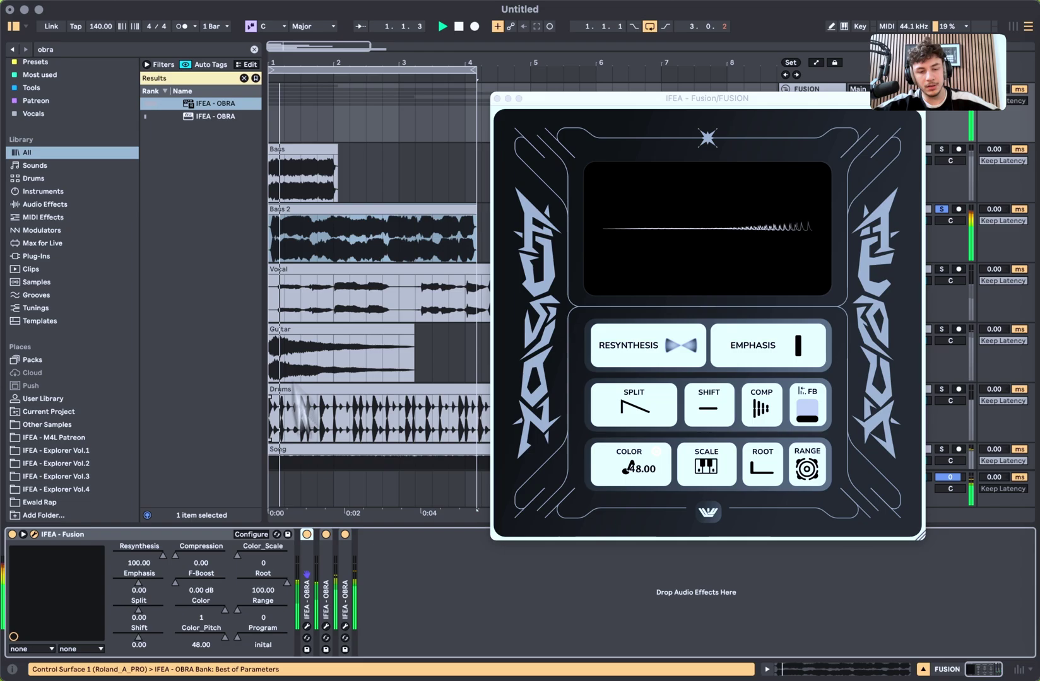
key("super+d")
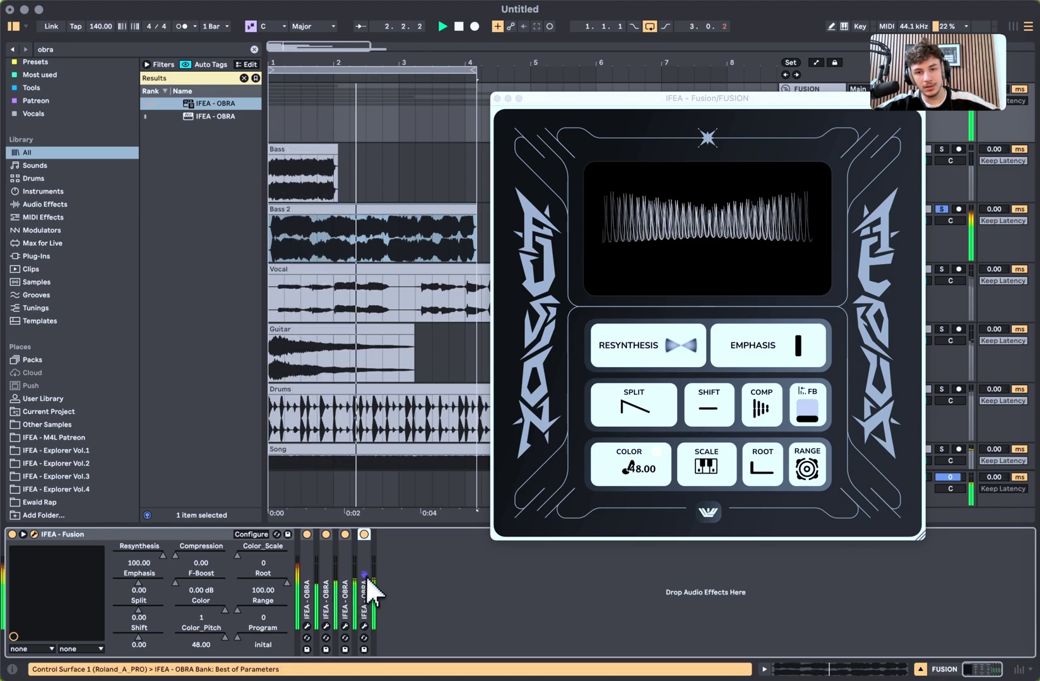
Sweep Fusion's Color to 22 and back to 48, enable scaling, remove OBRA, select Bass 2
left_click_drag(631, 470, 632, 544)
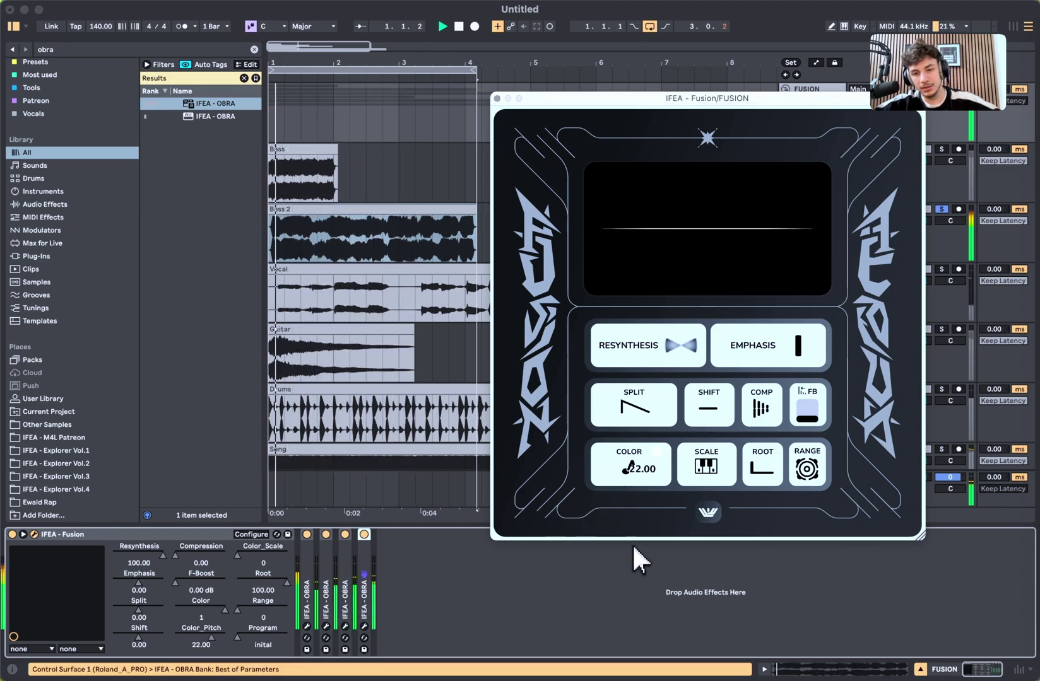
left_click_drag(648, 478, 641, 466)
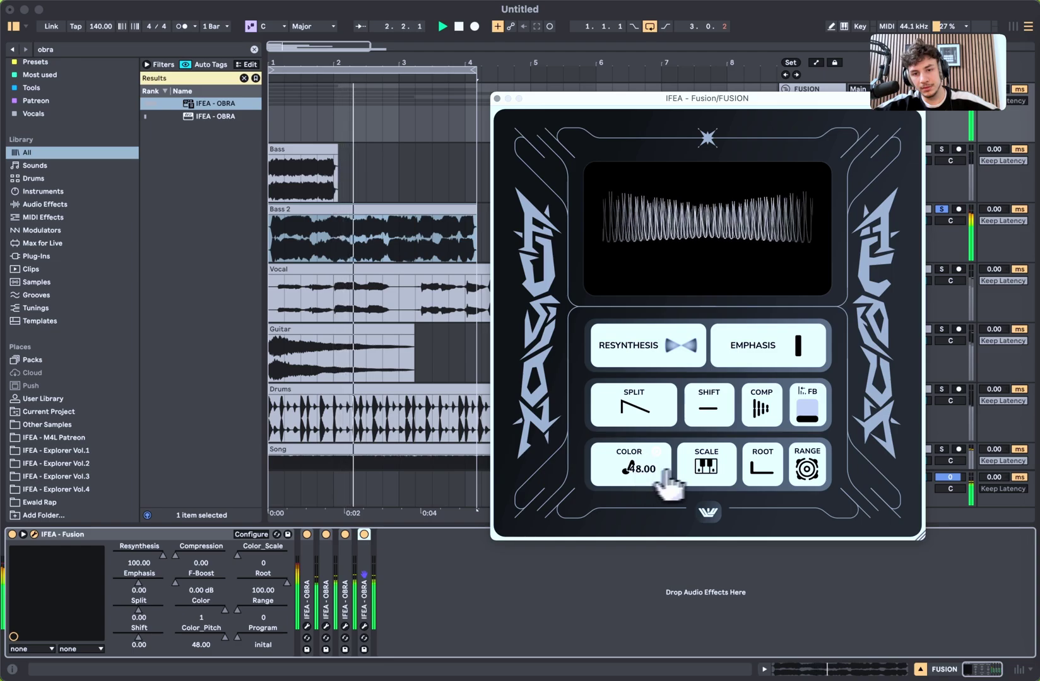
left_click(707, 466)
left_click(281, 574)
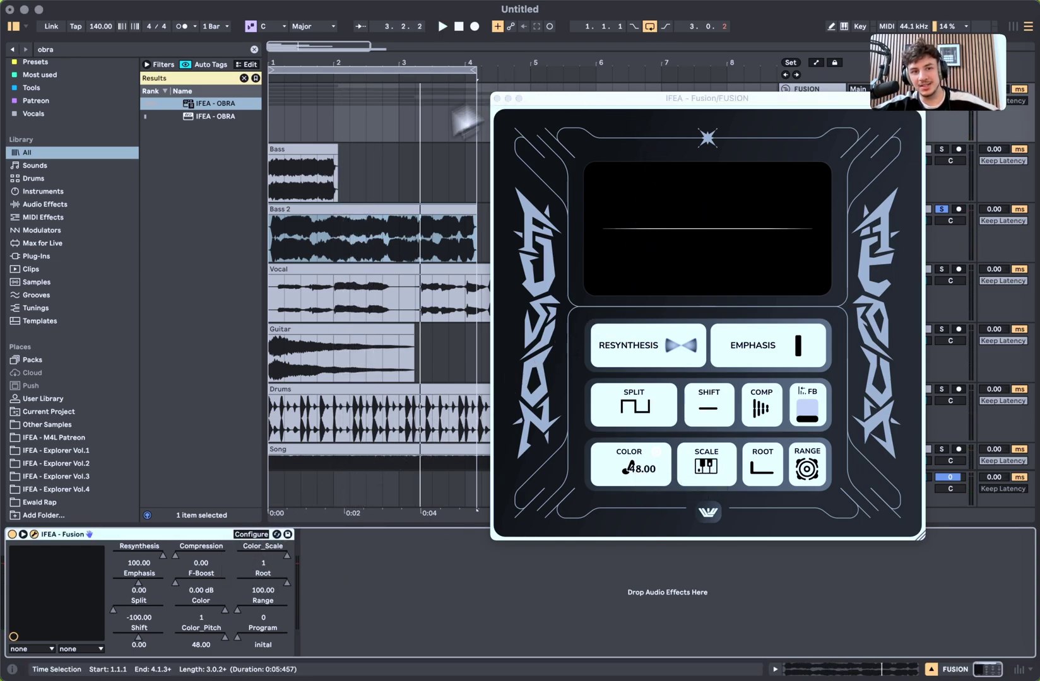
left_click(295, 218)
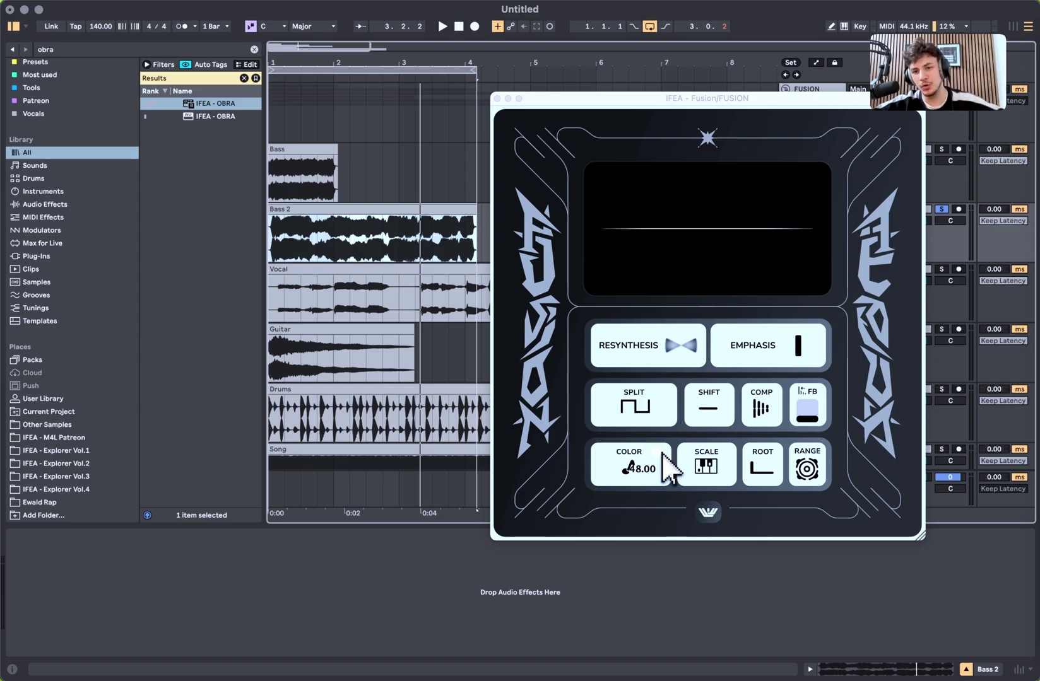
Play the soloed Vocal through Fusion with resynthesis toggled
left_click(341, 283)
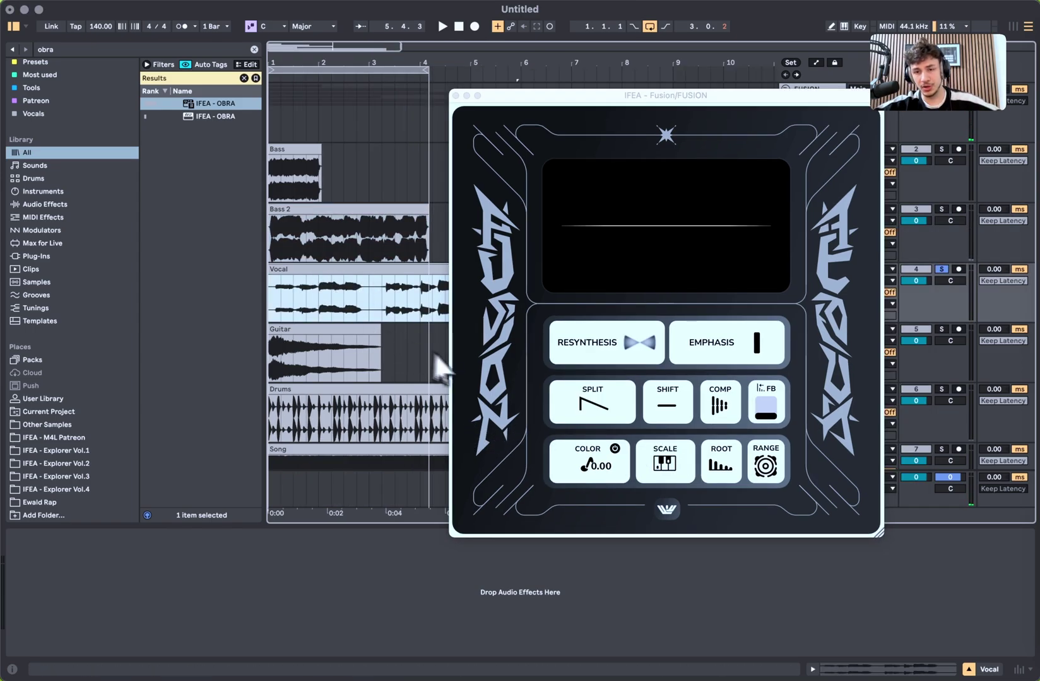
key("space")
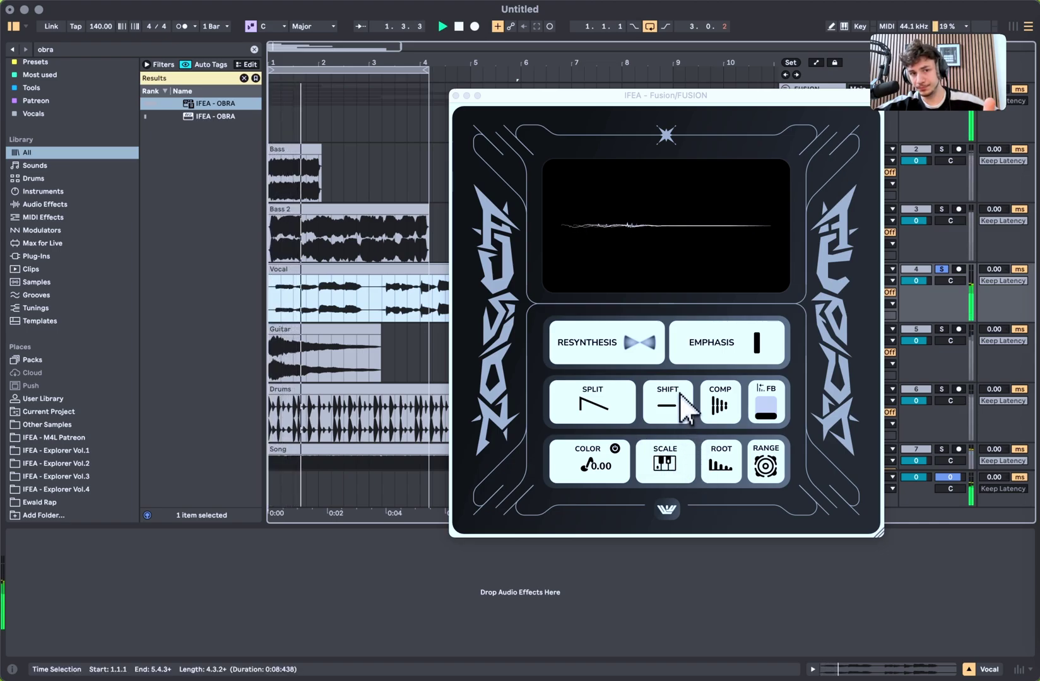
left_click(638, 346)
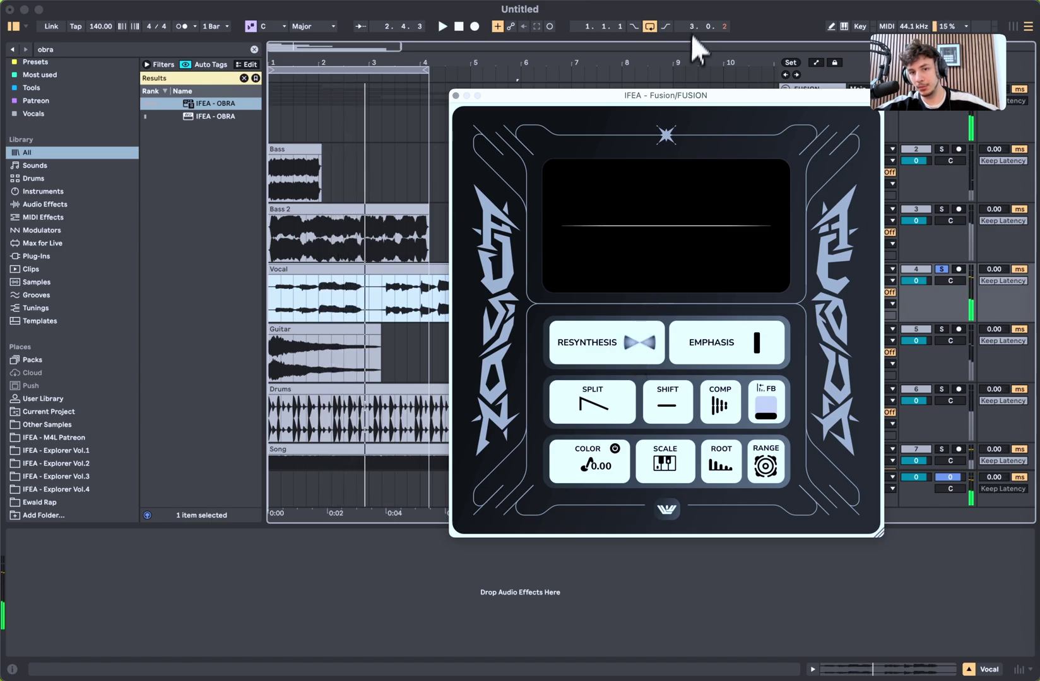
key("space")
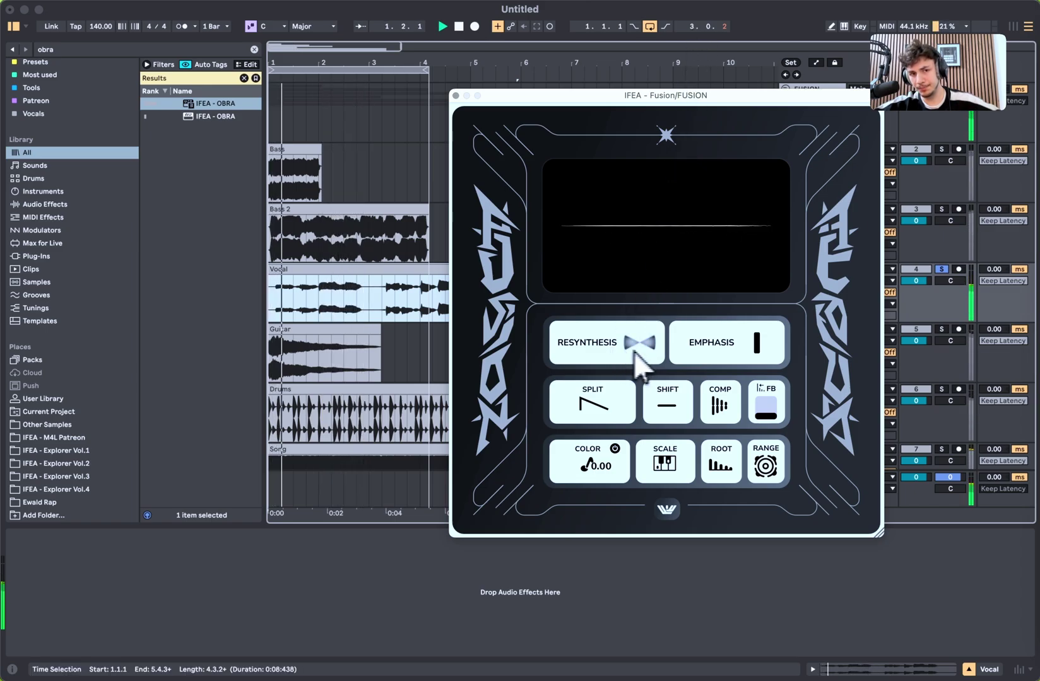
Toggle Emphasis to linked circles and back to single bar, then set Split to square wave
left_click(708, 341)
left_click(760, 351)
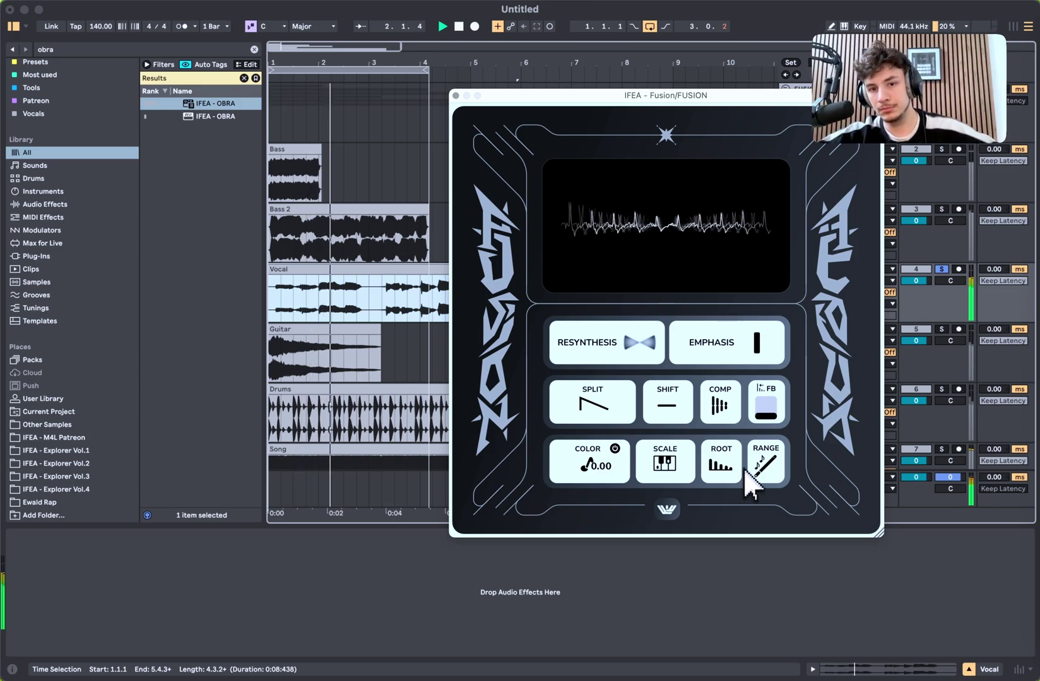
left_click(605, 418)
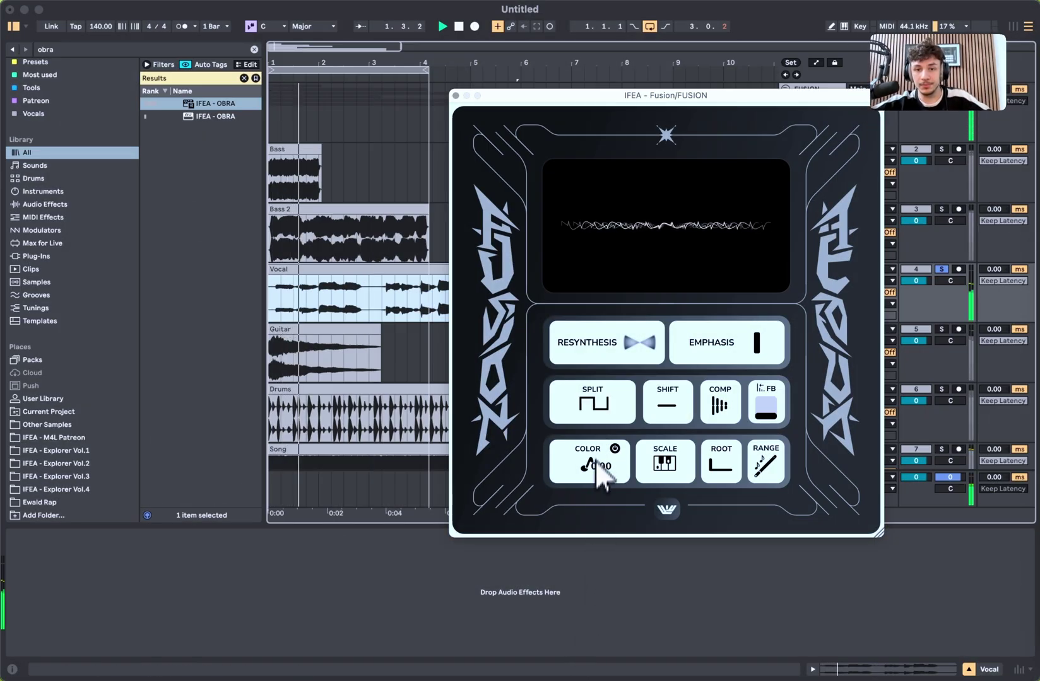
Switch Fusion's Split to sawtooth and replay the vocal from the start to hear it
left_click(601, 415)
key("space")
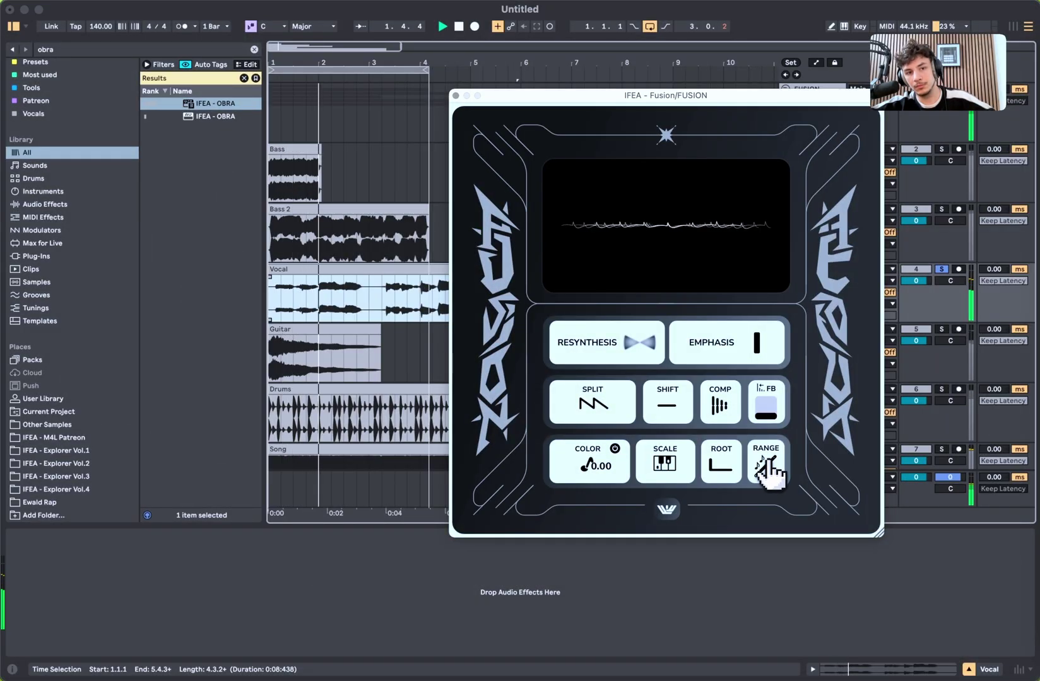
key("space")
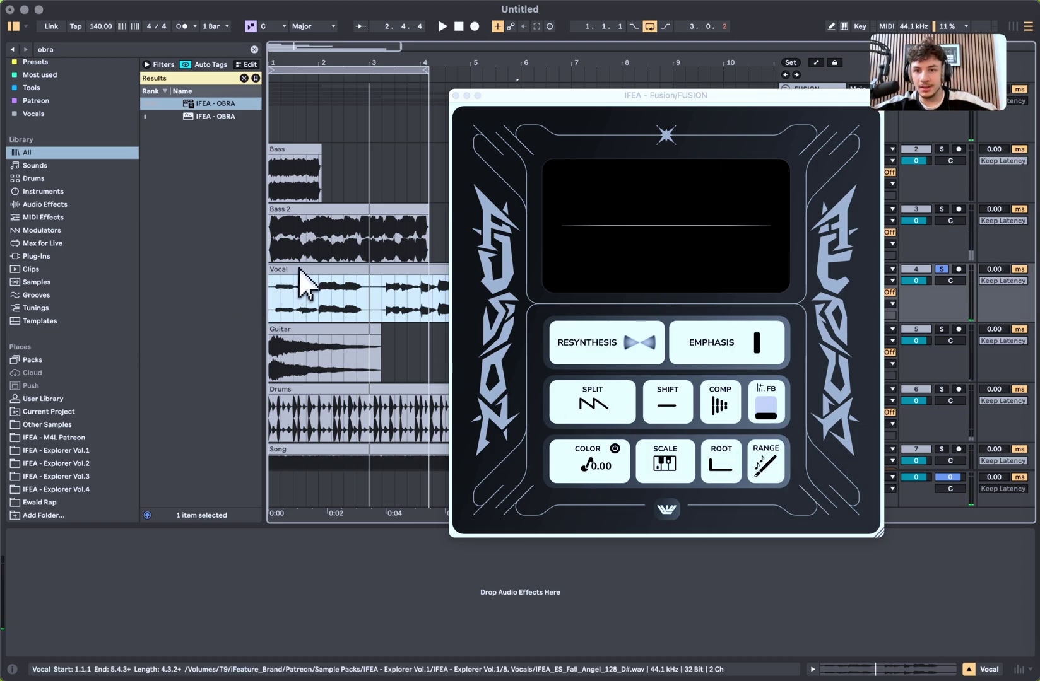
key("space")
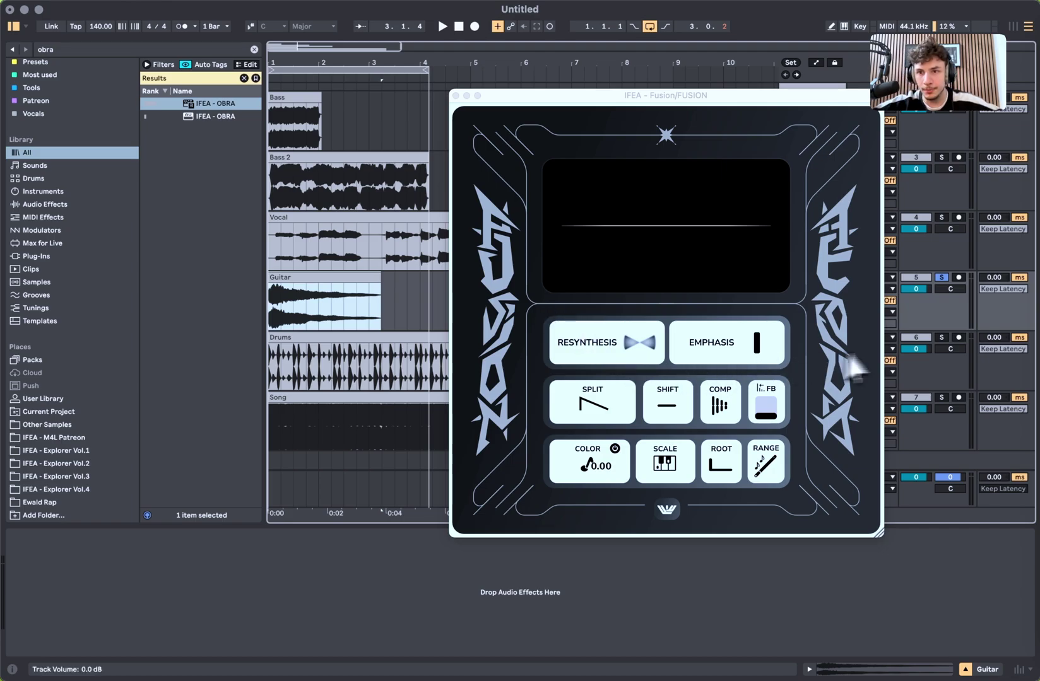
Play the soloed Guitar and switch Fusion's Split to the zigzag shape
key("space")
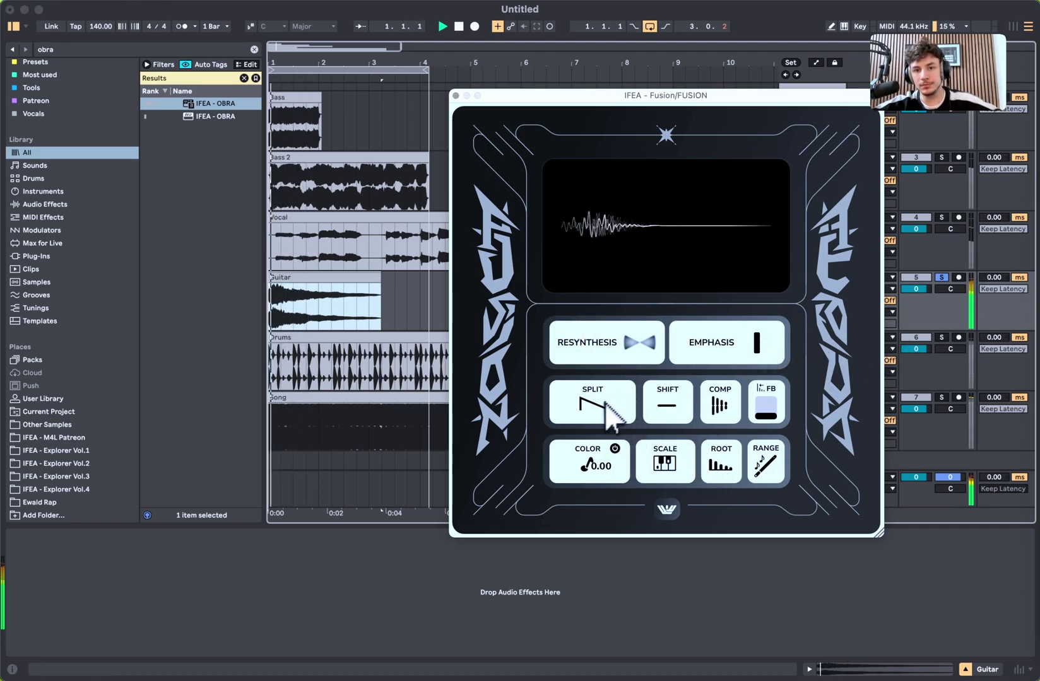
left_click(596, 419)
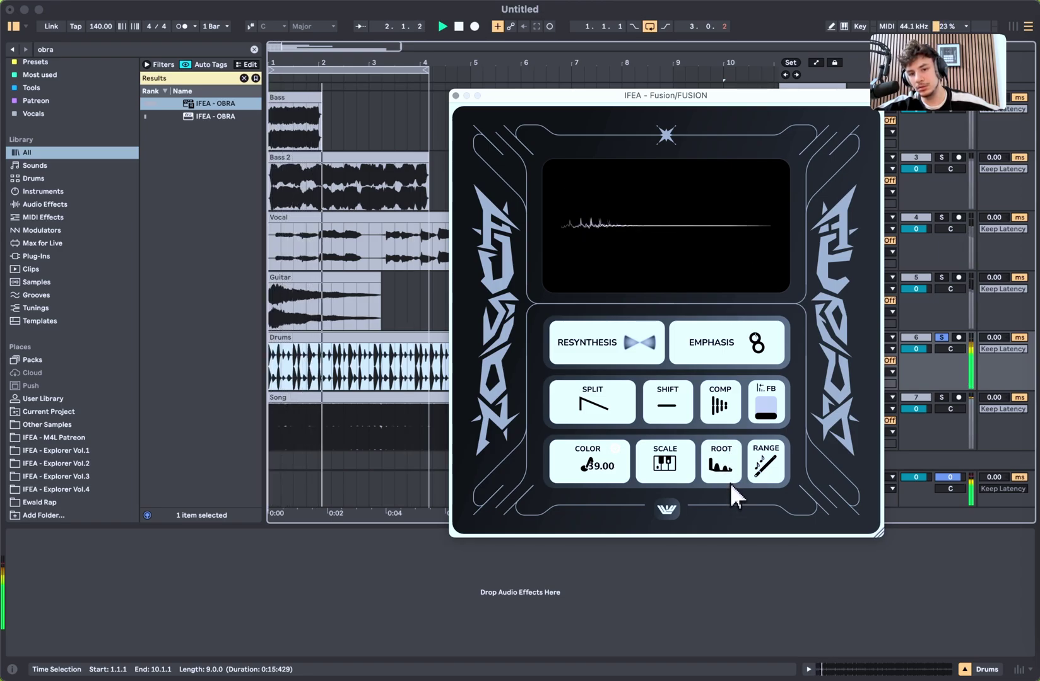
Drag Fusion's Color amount to 19.00 on the soloed Drums
left_click_drag(603, 487, 601, 476)
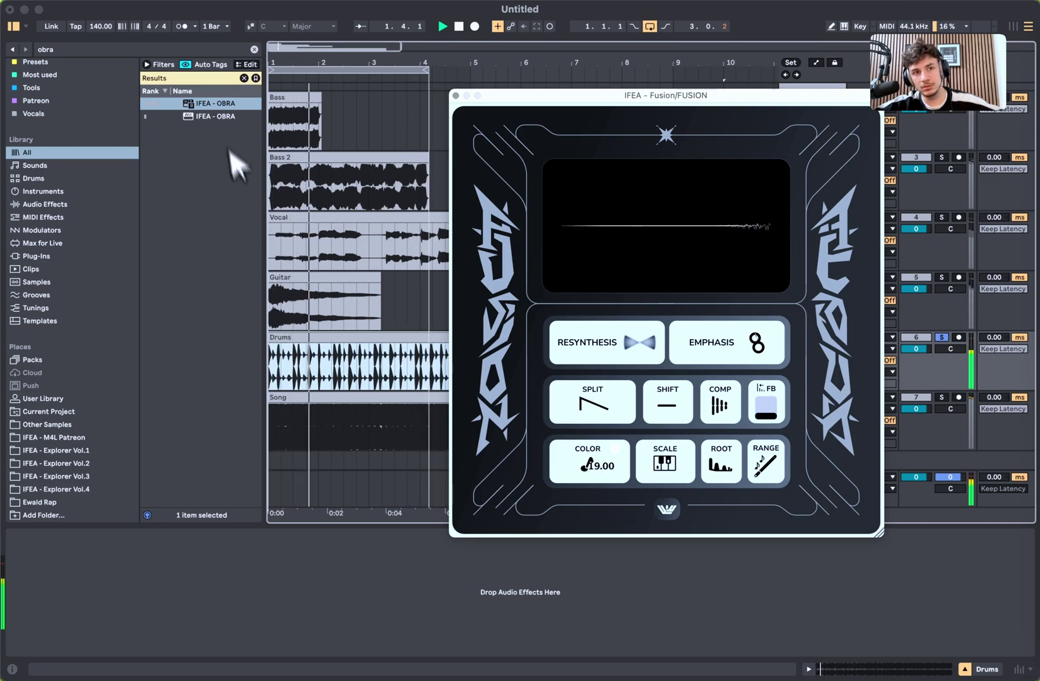
Search for 'rev' and load Reverb onto the Drums track, selecting its decay amount
left_click(254, 49)
type("rev")
double_click(207, 116)
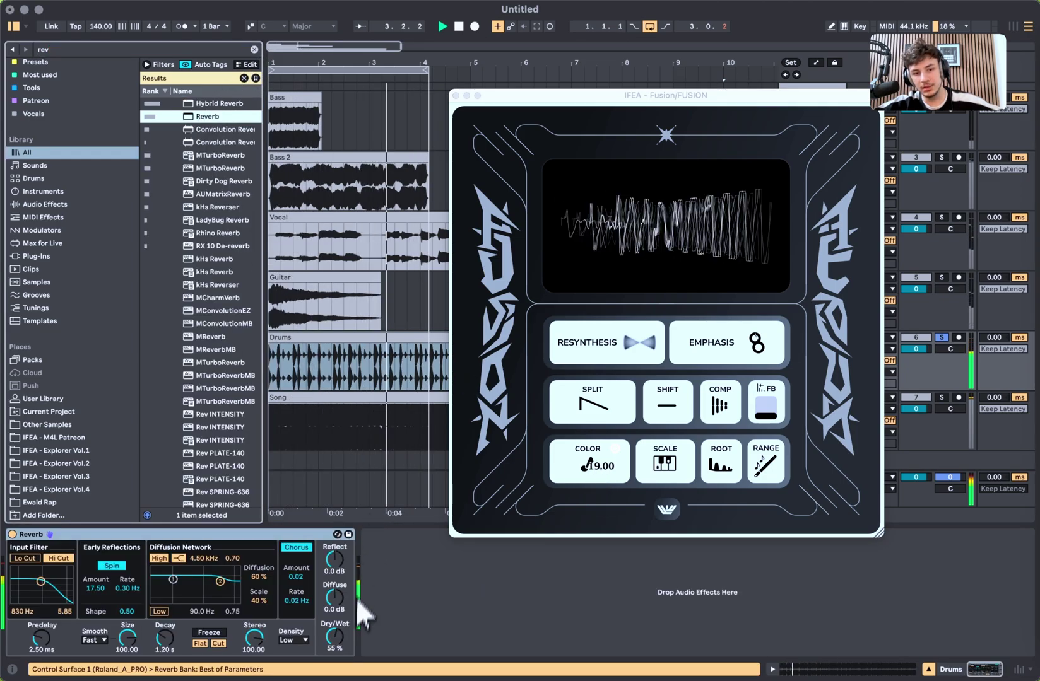
left_click(166, 639)
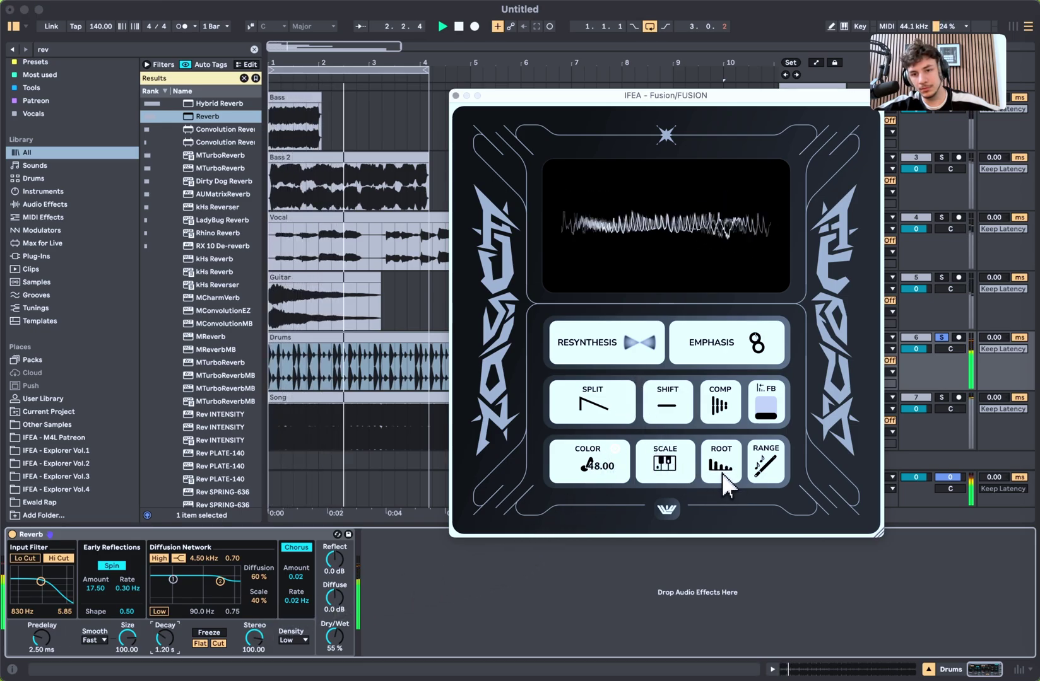
Set Fusion's Root to the L-shaped mode and try the square-wave Split before returning to the slope
left_click(725, 455)
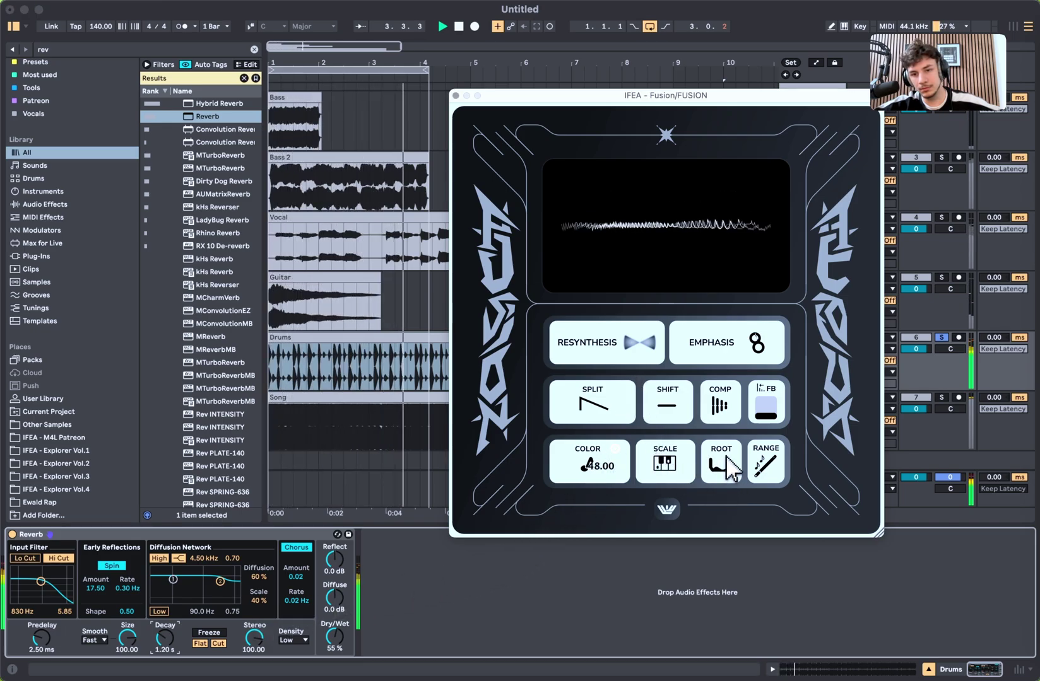
left_click(602, 410)
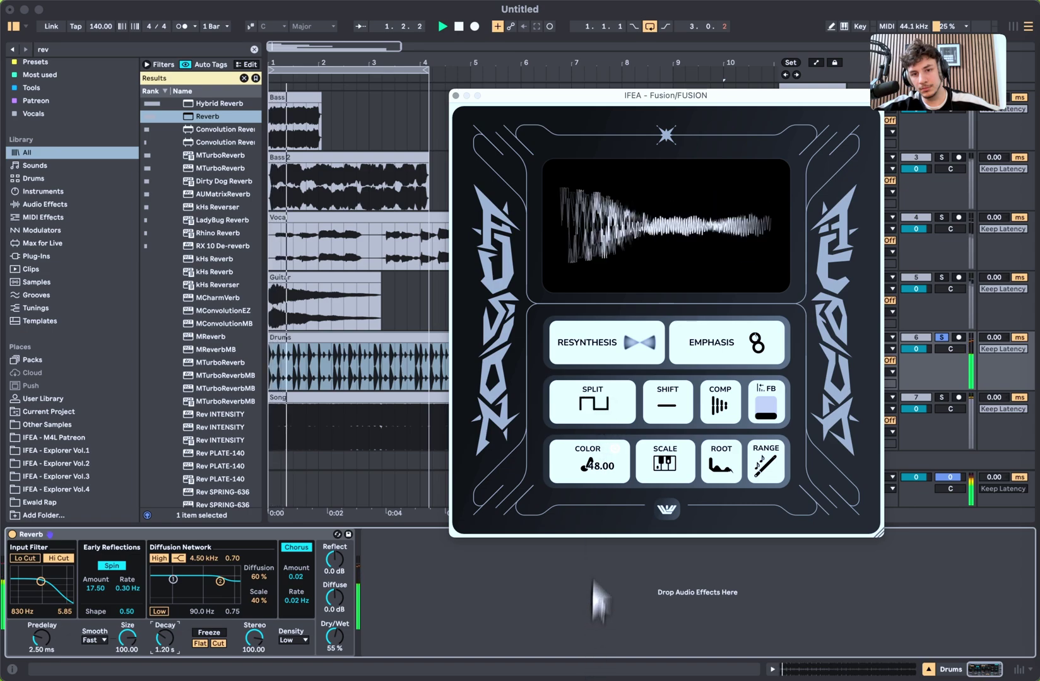
left_click(603, 406)
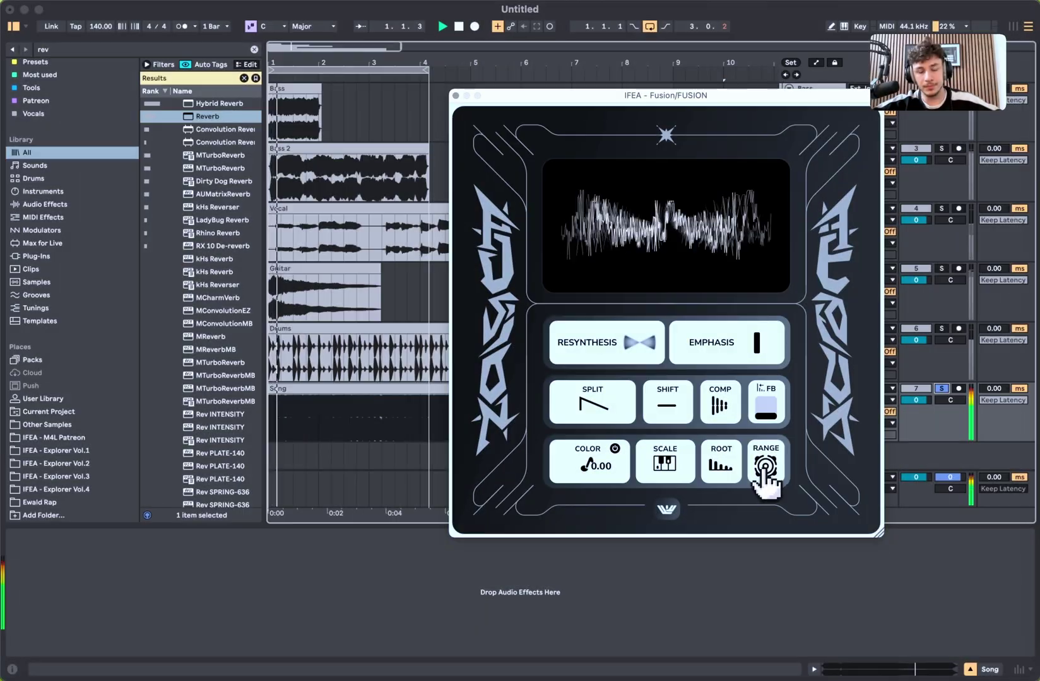
Move the Fusion window right, cycle Split through square, sawtooth and ramp, and curve Shift
left_click_drag(578, 96, 638, 97)
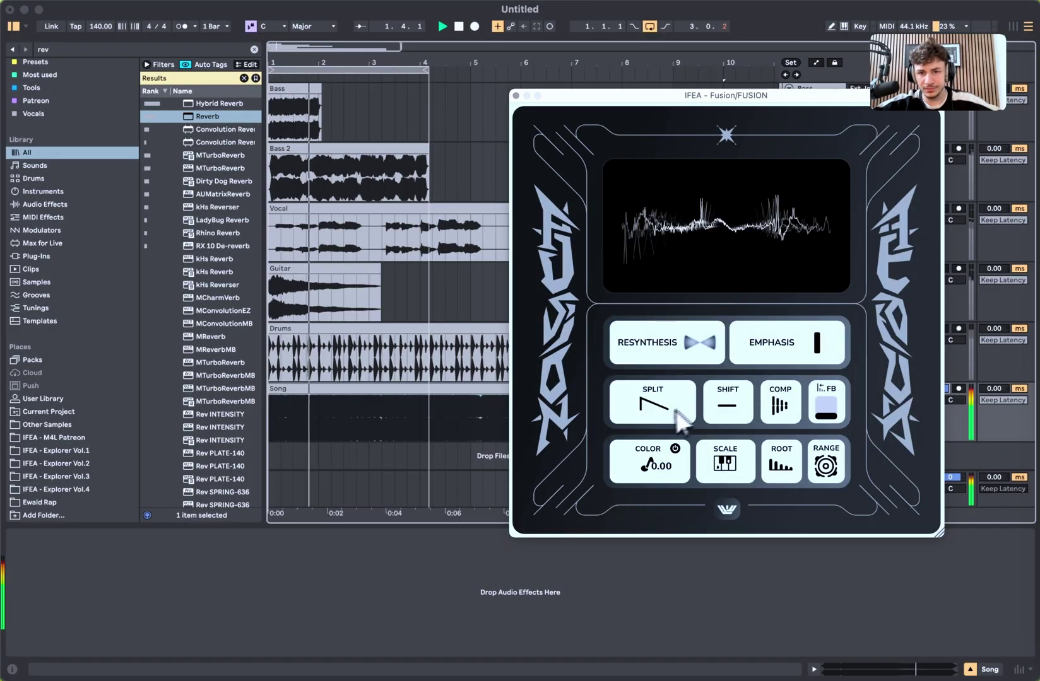
left_click(679, 419)
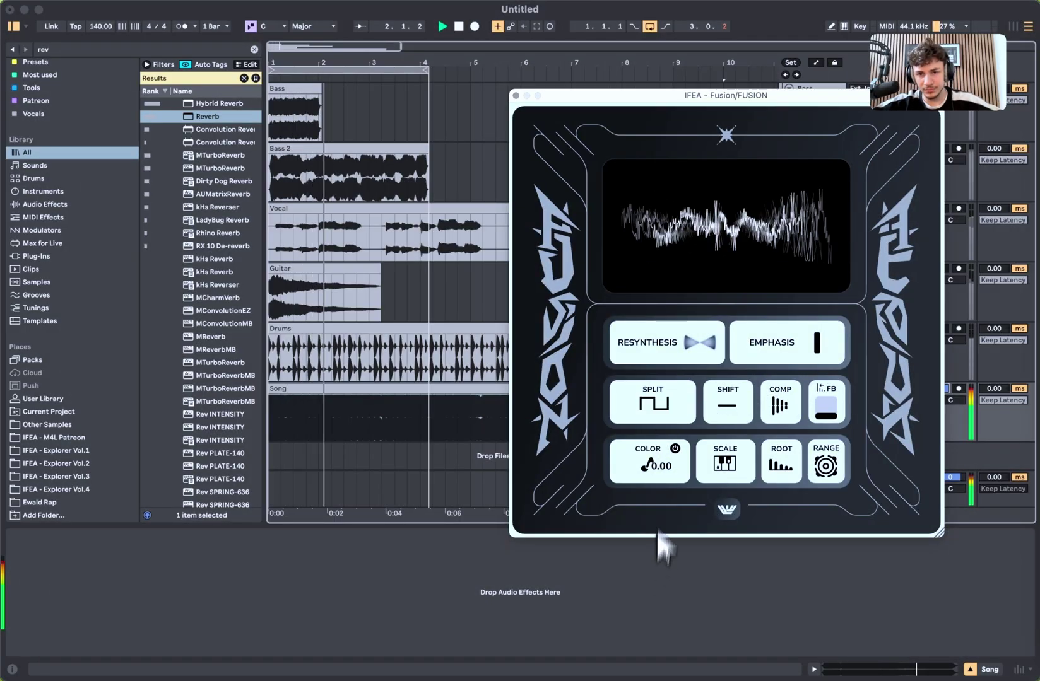
left_click(663, 407)
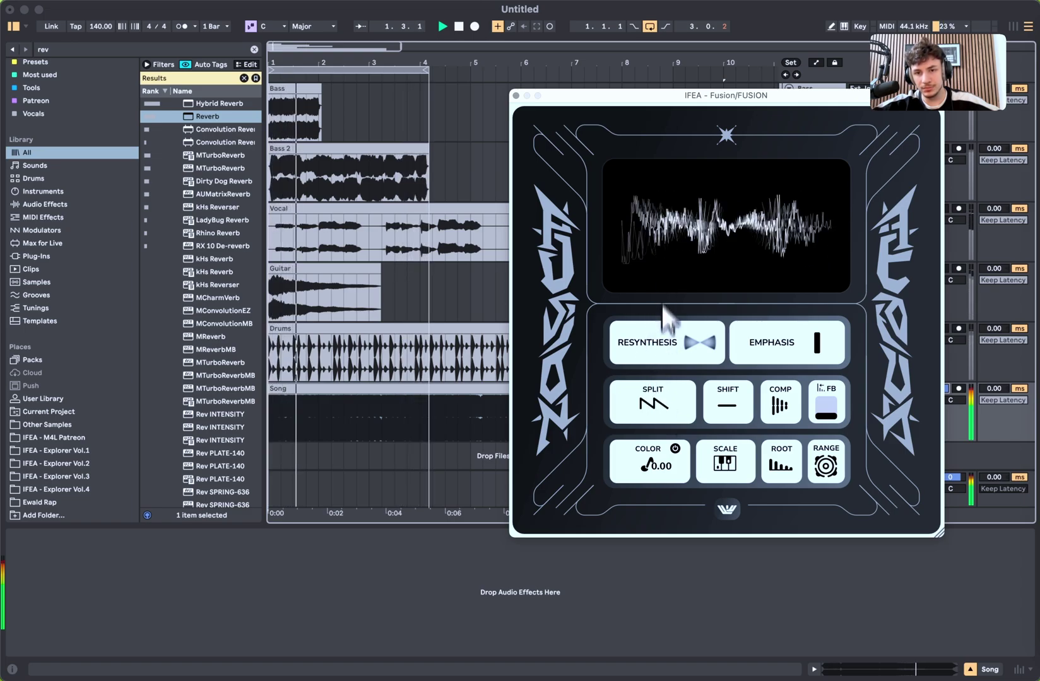
left_click(656, 404)
left_click(734, 419)
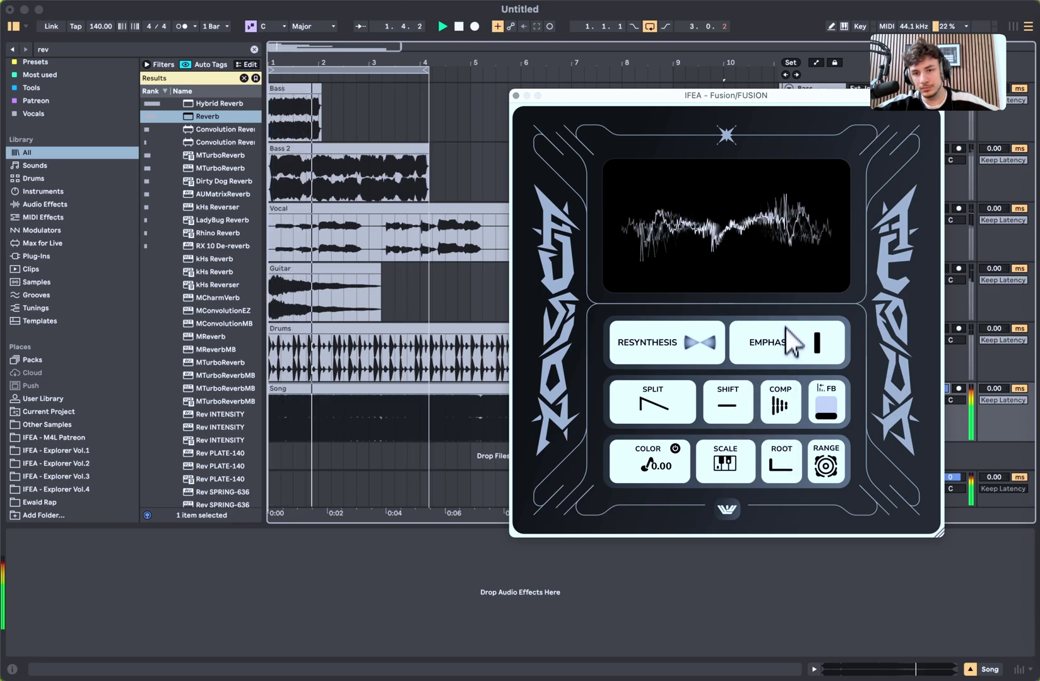
Set Root to bar-graph, Emphasis to linked squares, Color to 0.00, and stop playback
left_click(779, 465)
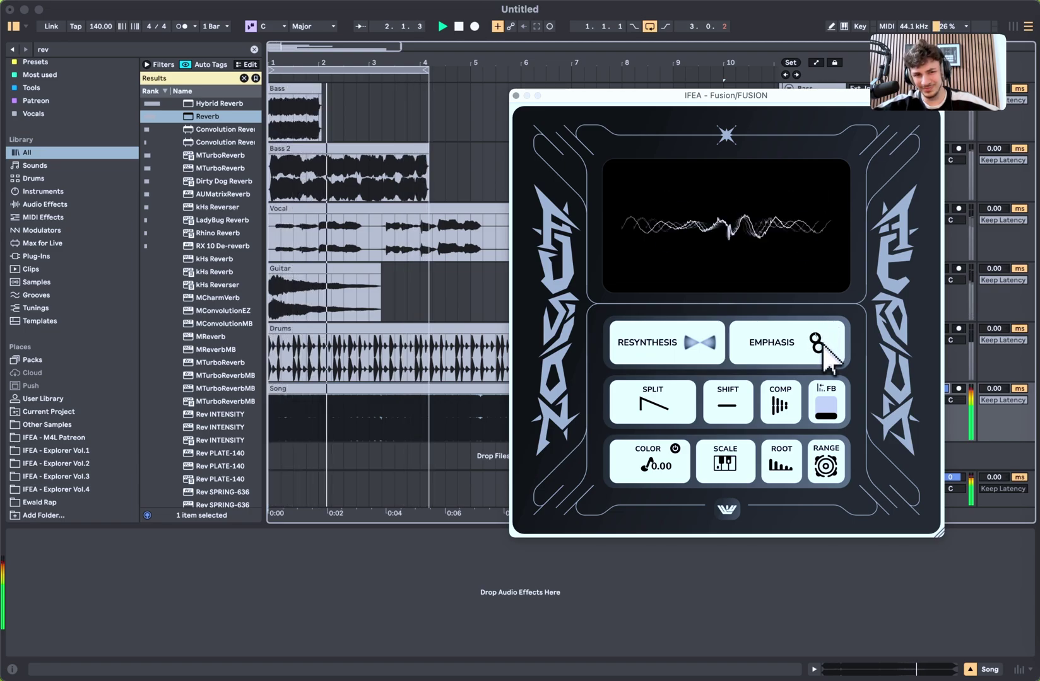
left_click(818, 344)
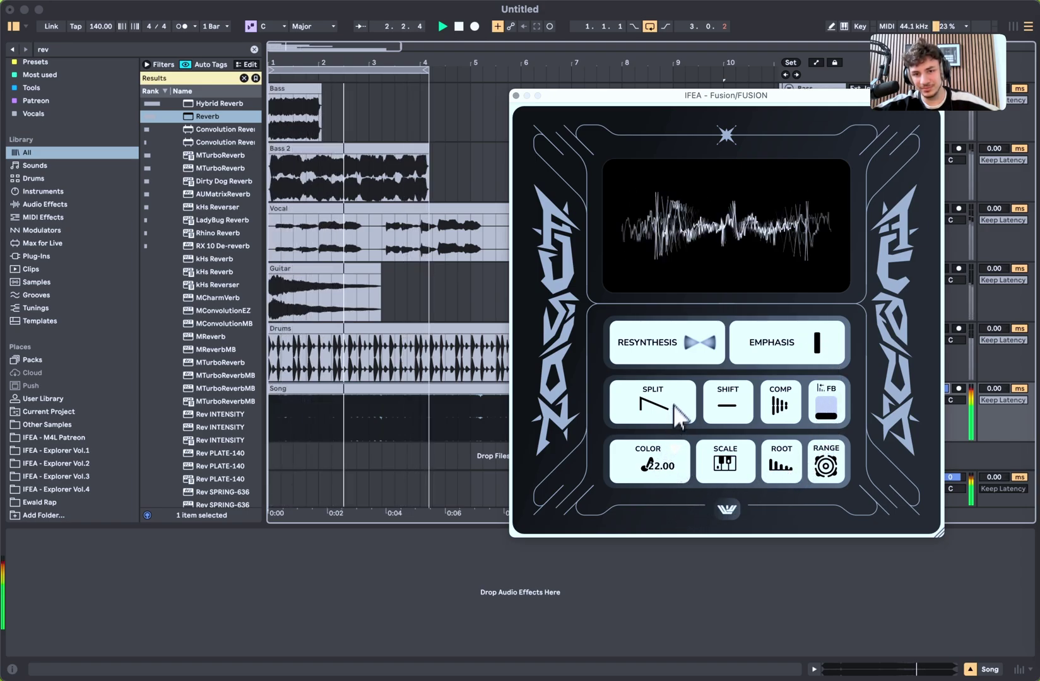
left_click_drag(661, 460, 660, 483)
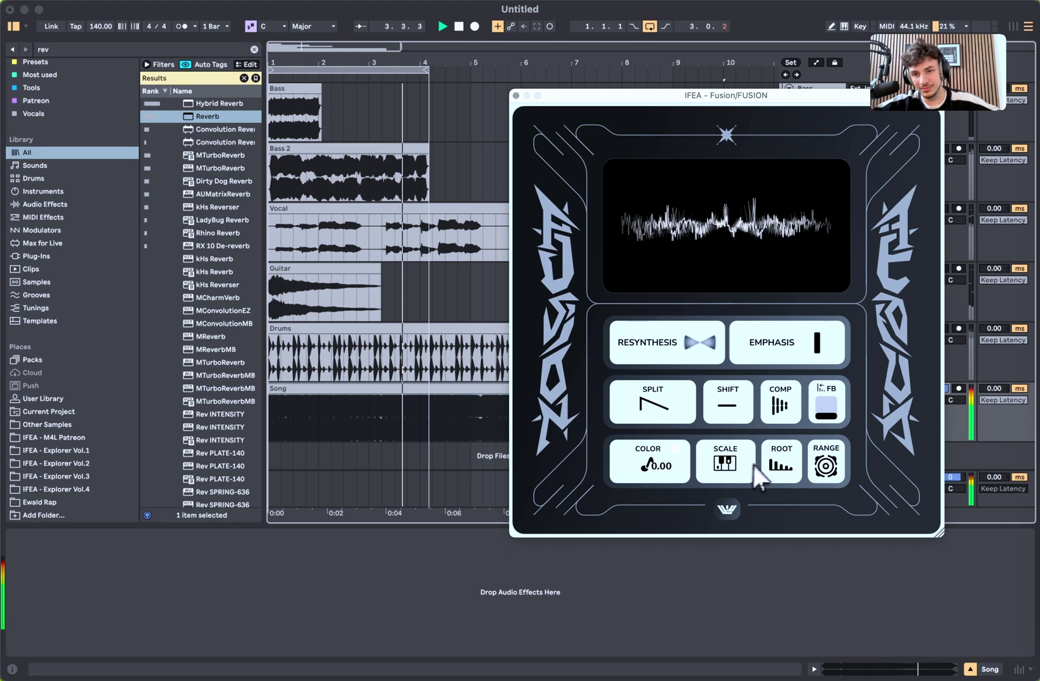
key("space")
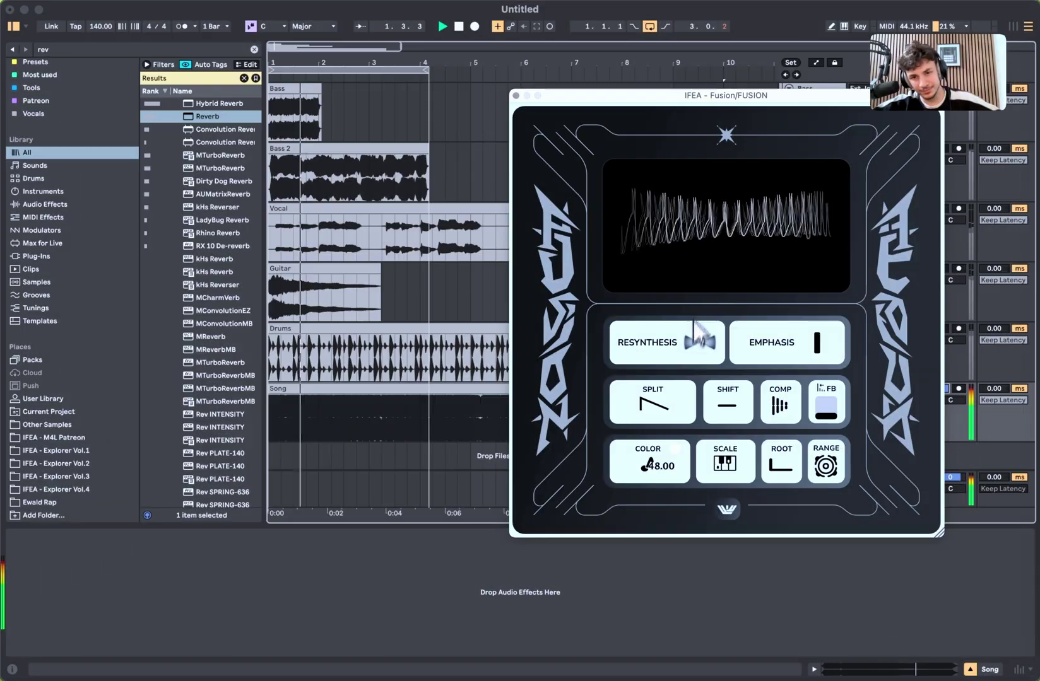
double_click(658, 469)
left_click(771, 468)
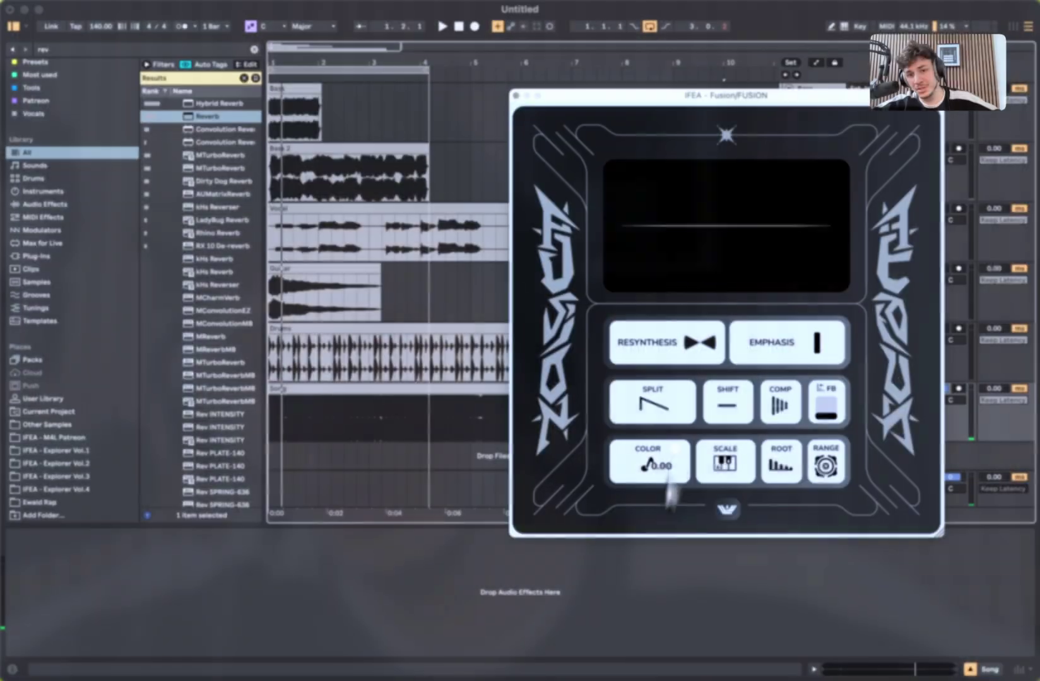
Start playing the Song from bar 1 through Fusion
key("space")
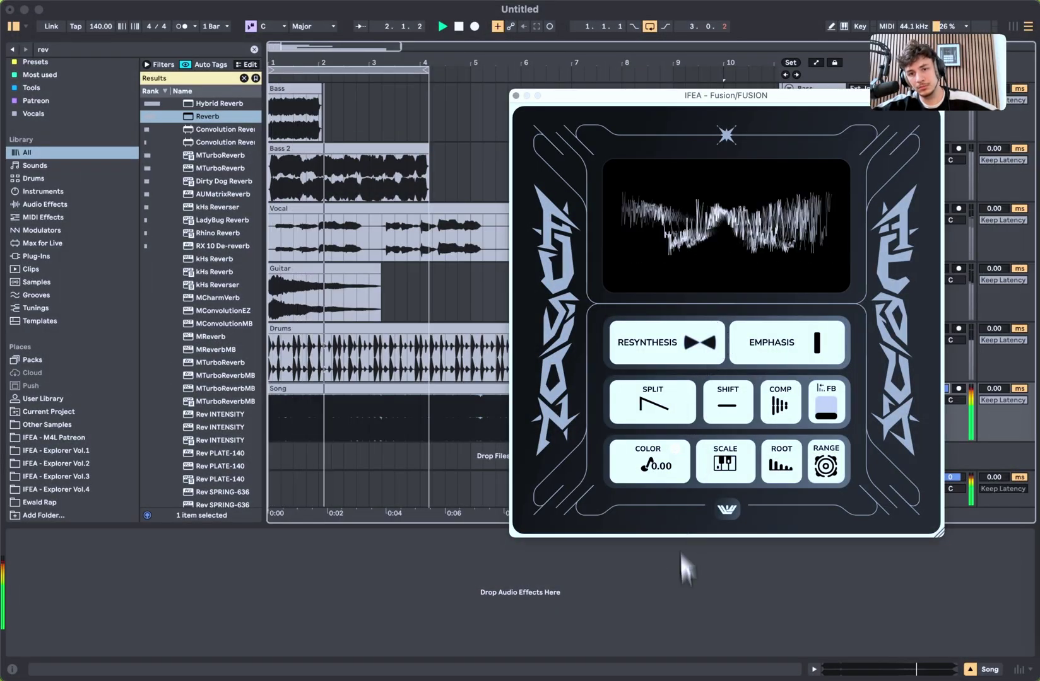